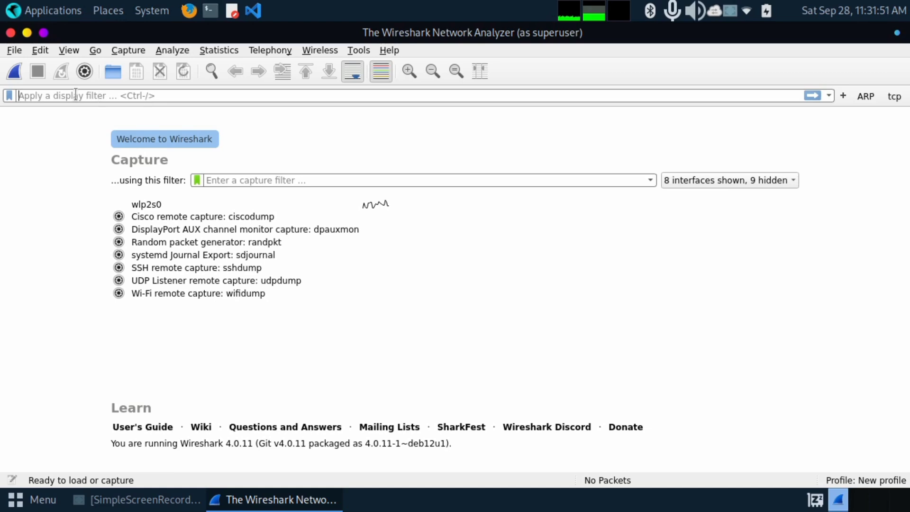
Select the wlp2s0 interface and set the capture filter to "tcp port http".
left_click(157, 204)
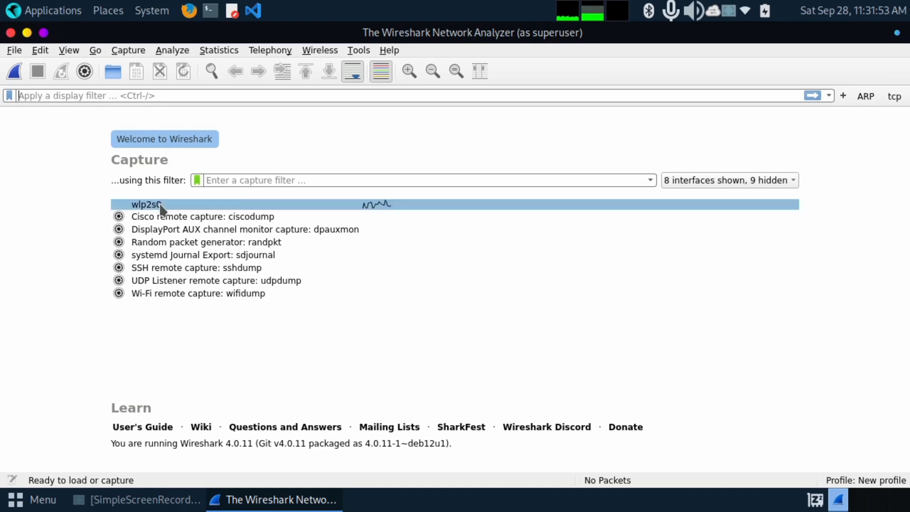
left_click(159, 203)
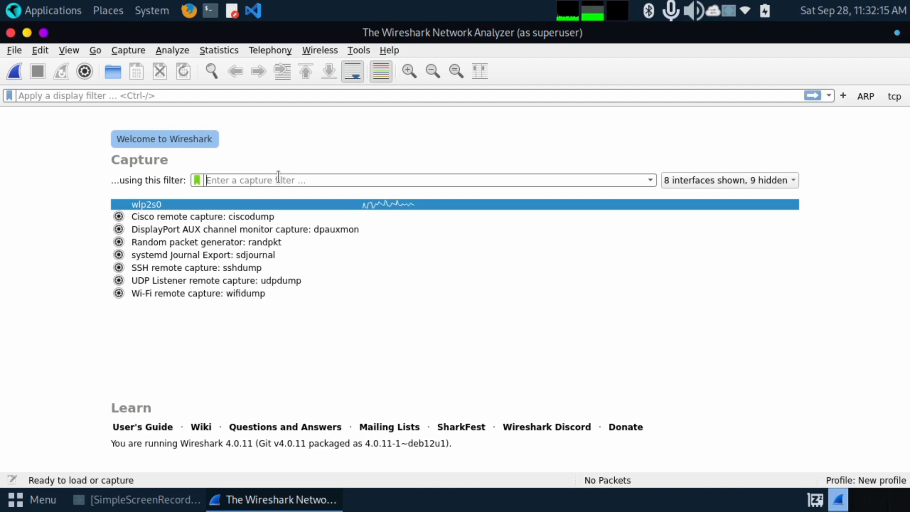
type("tcp")
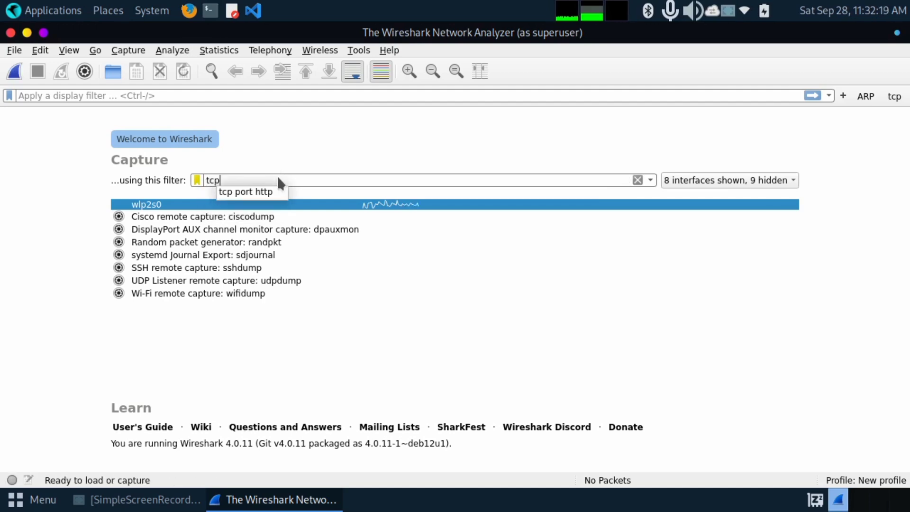
left_click(258, 196)
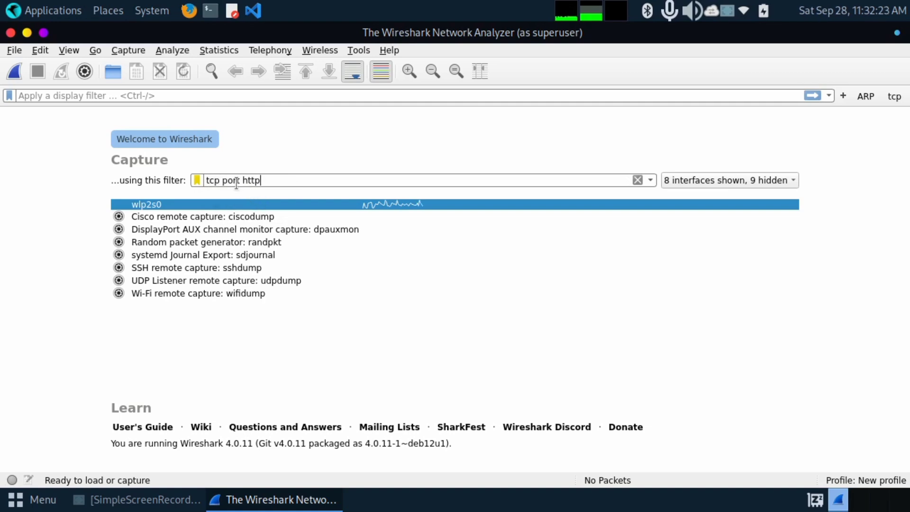
Replace the capture filter with "port 53".
double_click(213, 180)
left_click_drag(238, 184, 277, 171)
double_click(272, 172)
left_click(271, 175)
key("BackSpace")
key("BackSpace")
key("BackSpace")
key("BackSpace")
key("BackSpace")
key("BackSpace")
key("BackSpace")
key("BackSpace")
key("BackSpace")
key("BackSpace")
key("BackSpace")
key("BackSpace")
key("BackSpace")
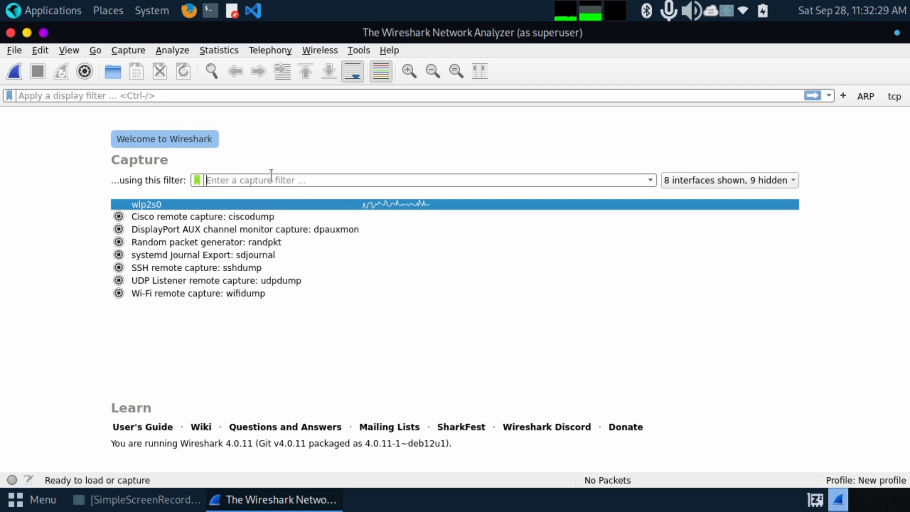
type("port ")
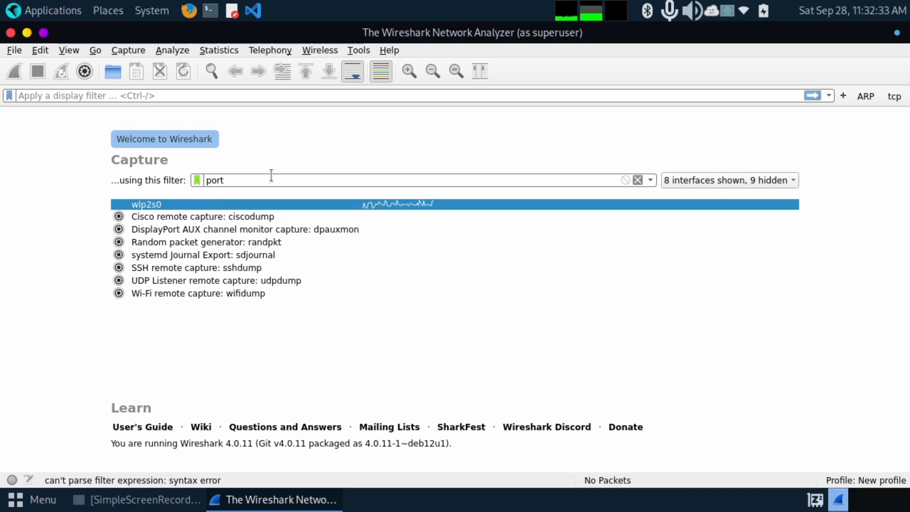
type("53")
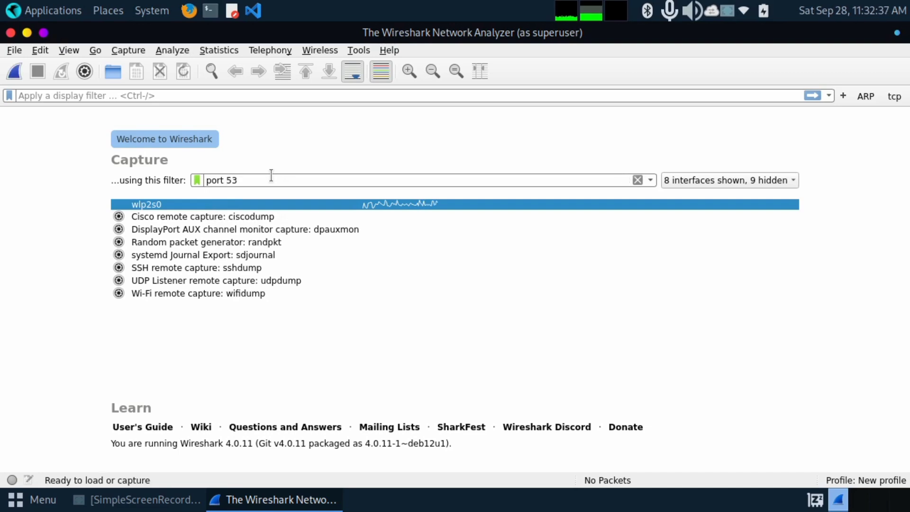
Change the port in the capture filter to 80, and finally to 443.
key("BackSpace")
key("BackSpace")
type("80")
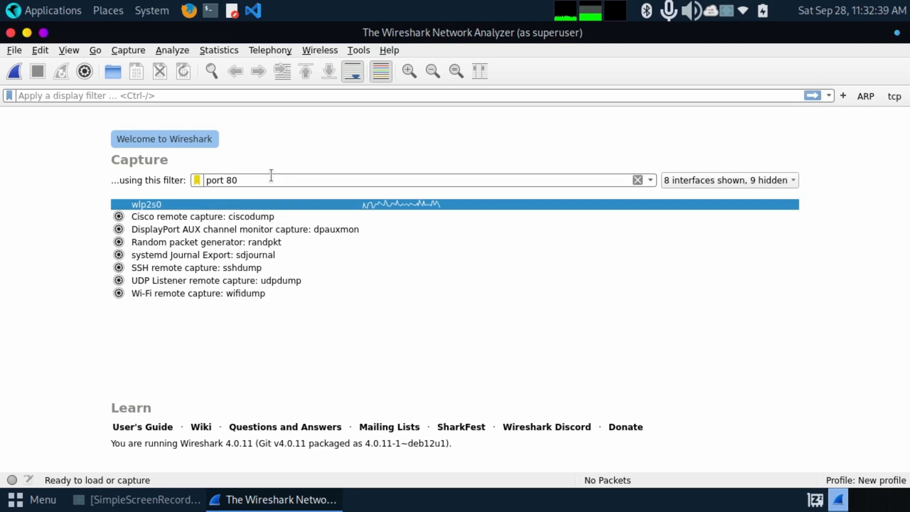
key("BackSpace")
key("BackSpace")
type("443")
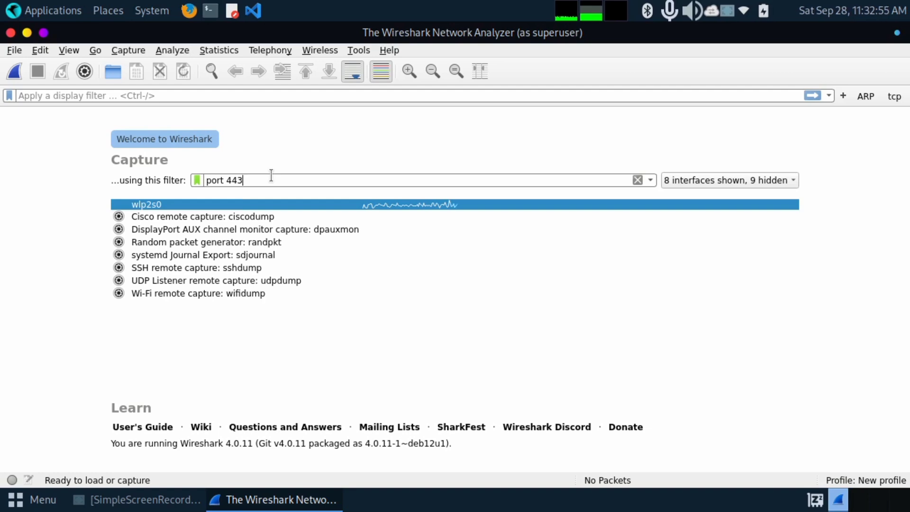
Replace the capture filter with the suggested expression "host 192.0.2.1".
left_click_drag(206, 180, 243, 180)
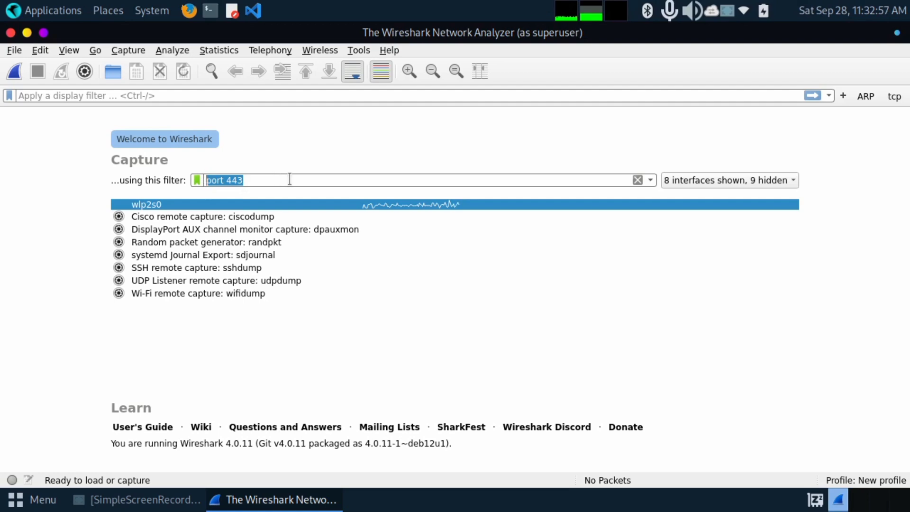
key("BackSpace")
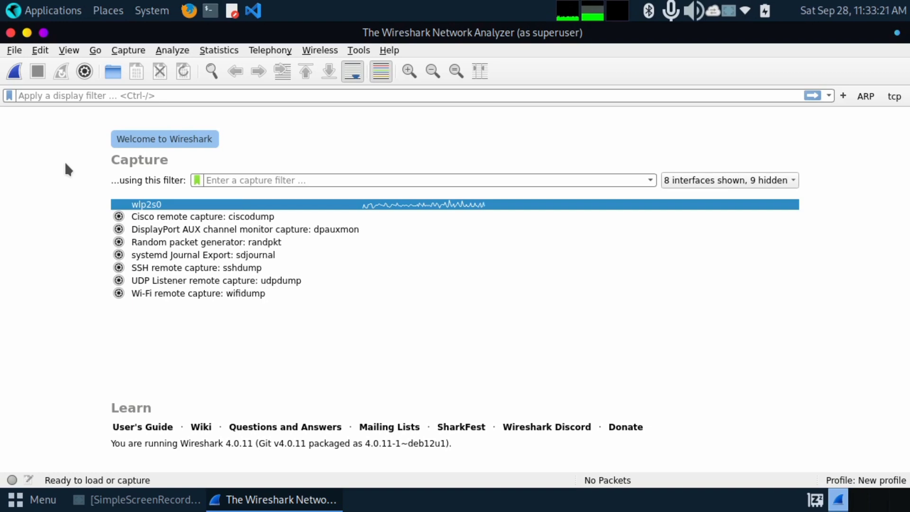
mouse_move(179, 208)
type("host")
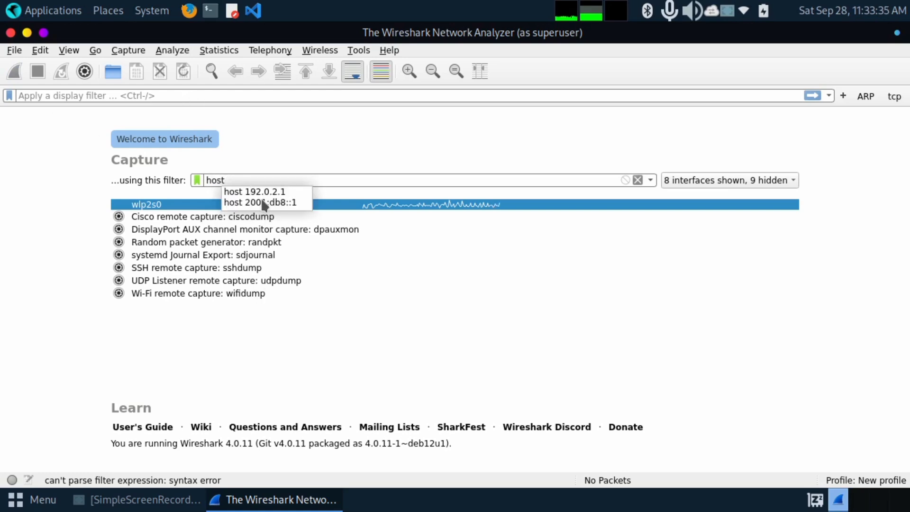
left_click(265, 195)
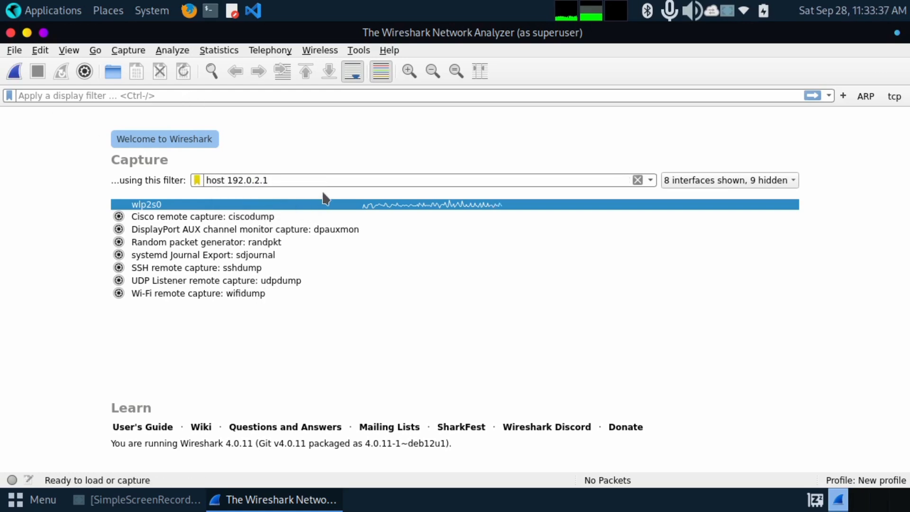
Clear the capture filter and start a live capture on the wlp2s0 interface.
left_click(637, 180)
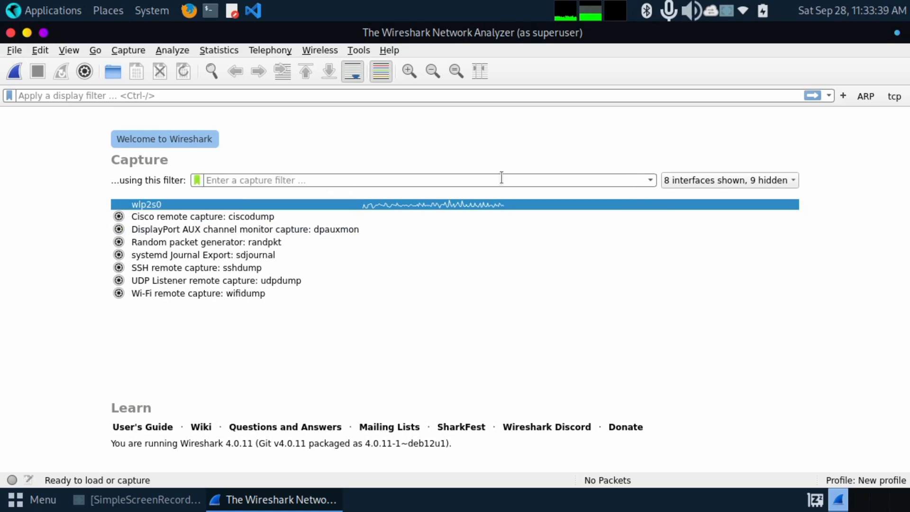
double_click(213, 204)
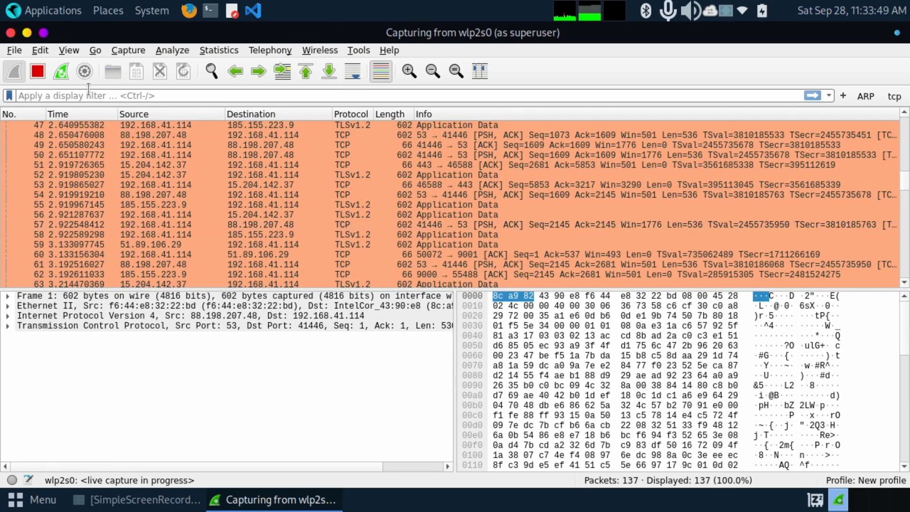
Examine the TCP segment data of frame 1 in the packet bytes and its TCP header details.
left_click(654, 379)
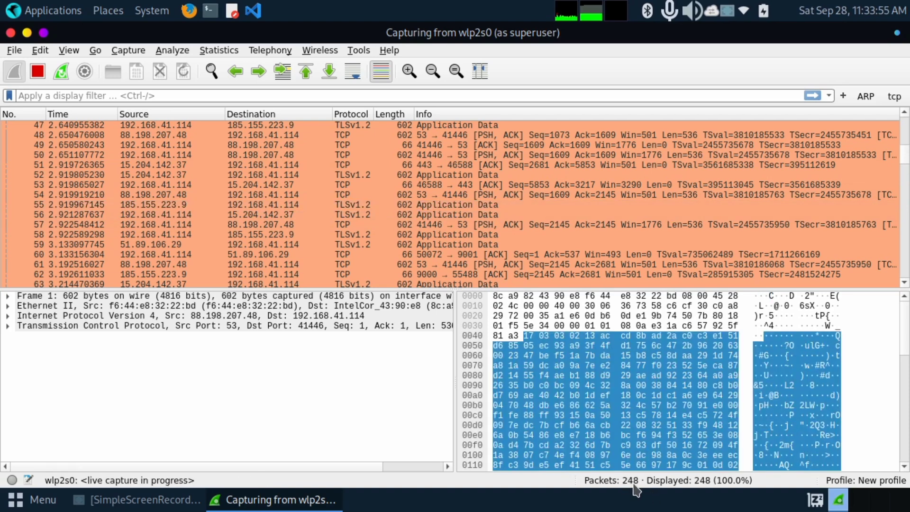
left_click(605, 385)
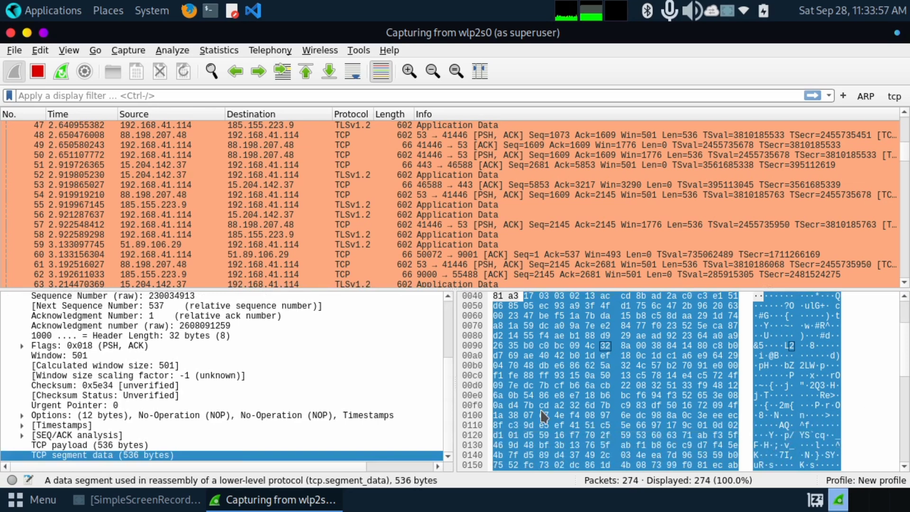
scroll(262, 350, "up", 4)
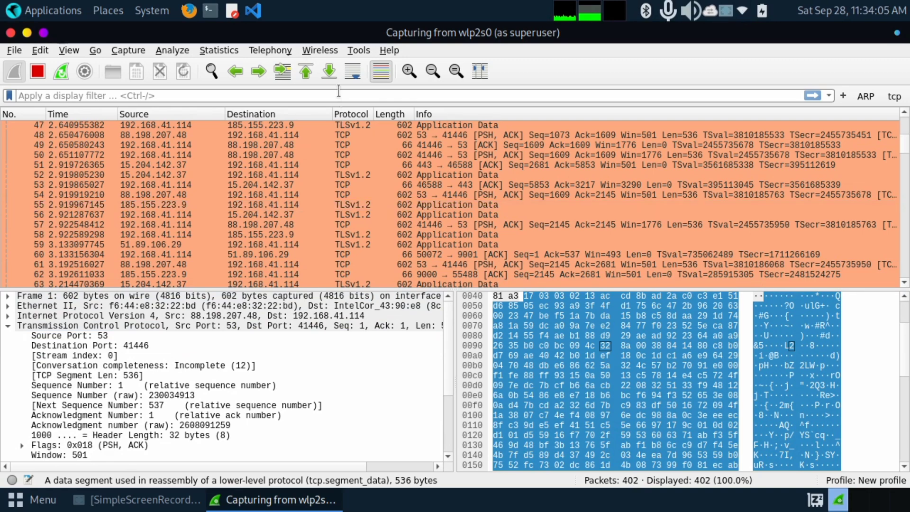
Apply the display filter "tcp" and look through the protocols of the matching packets.
left_click(338, 92)
type("tcp")
key("Return")
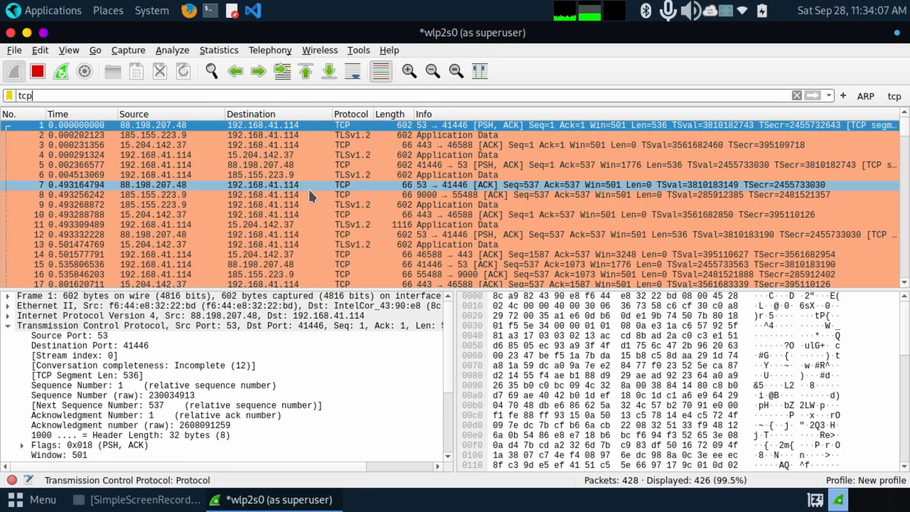
scroll(332, 192, "down", 20)
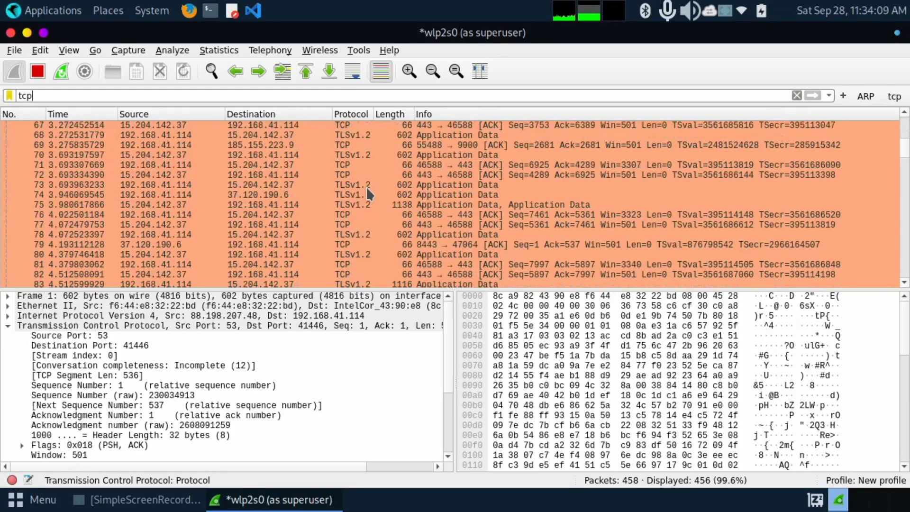
scroll(369, 194, "down", 14)
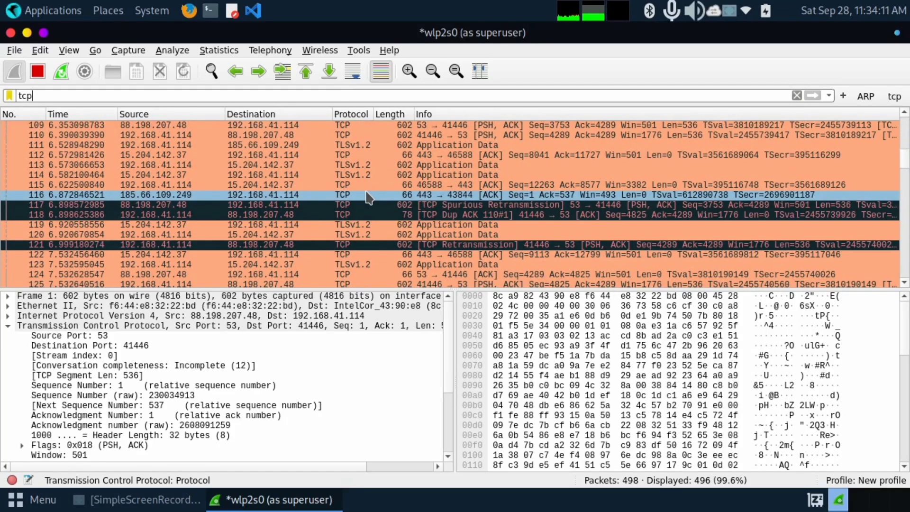
scroll(363, 180, "down", 9)
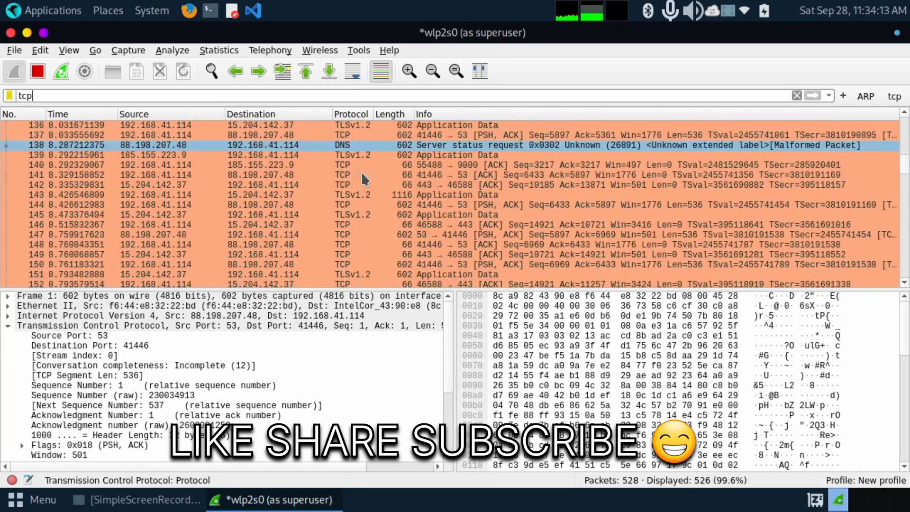
scroll(361, 172, "up", 17)
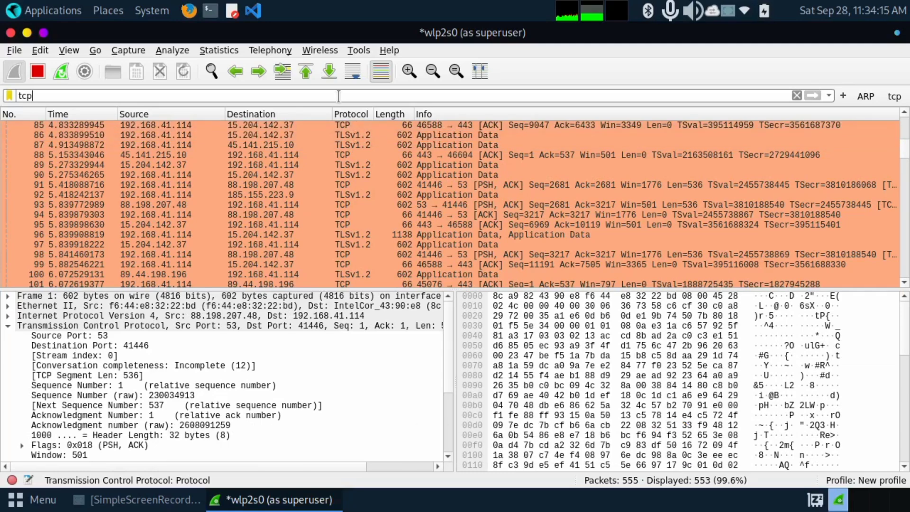
Replace the display filter with "dns", apply it and select the first DNS packet.
left_click_drag(339, 96, 3, 98)
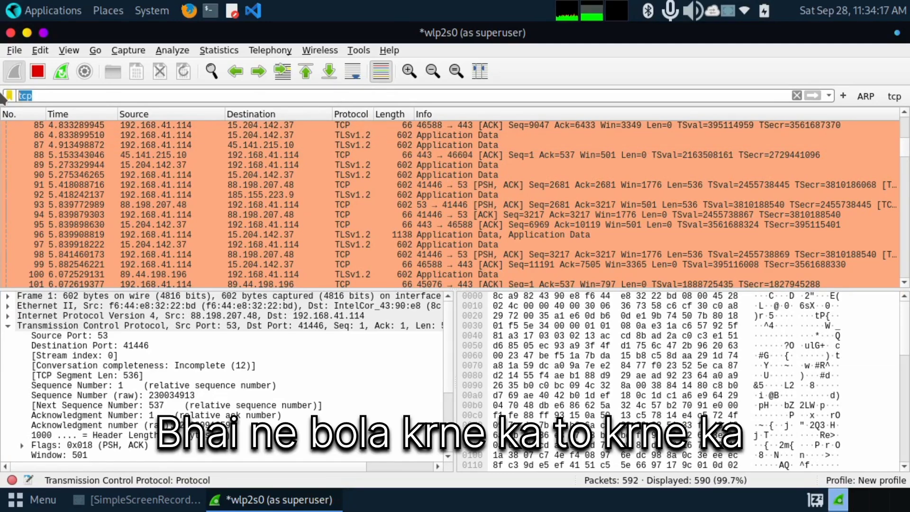
type("dns")
key("Return")
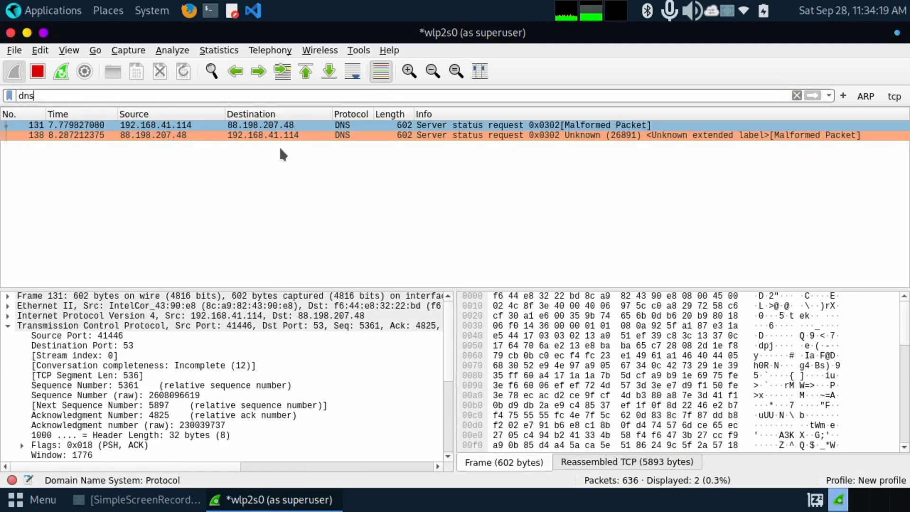
left_click(351, 126)
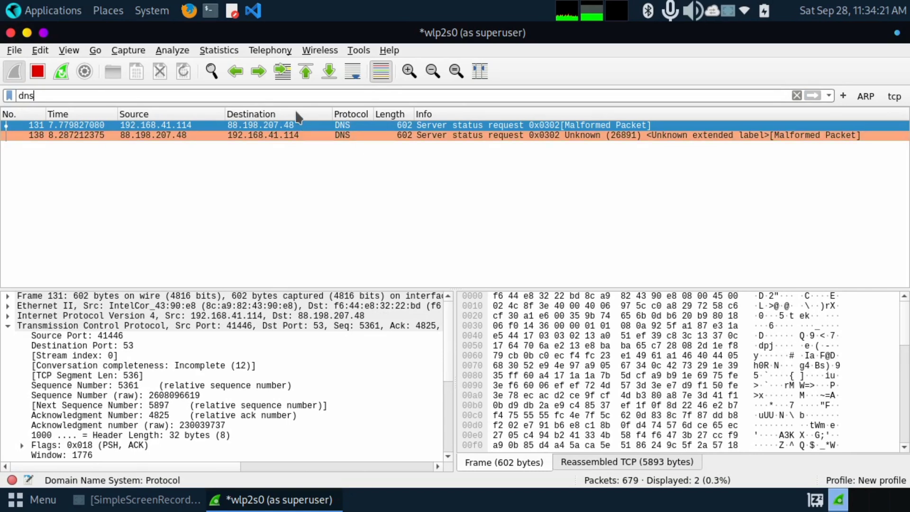
Replace the display filter with "arp" and apply it to the captured packets.
left_click_drag(292, 96, 4, 97)
type("arp")
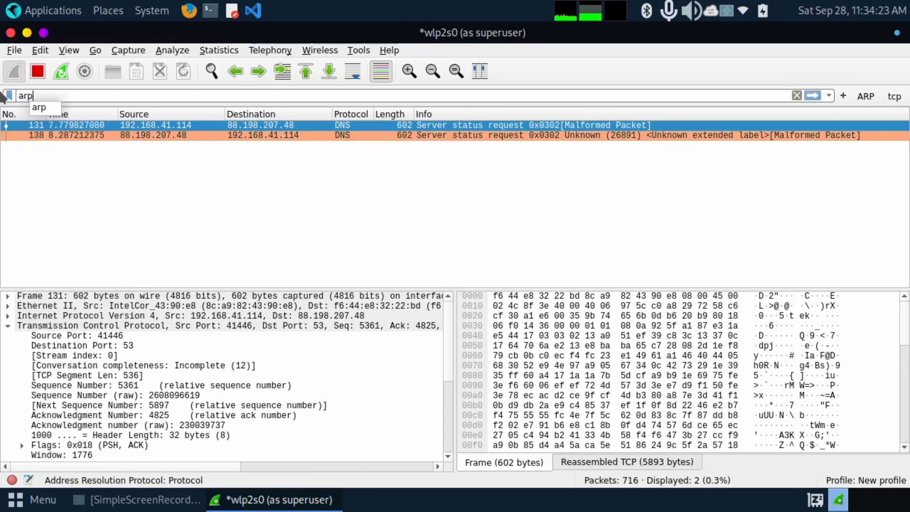
key("Return")
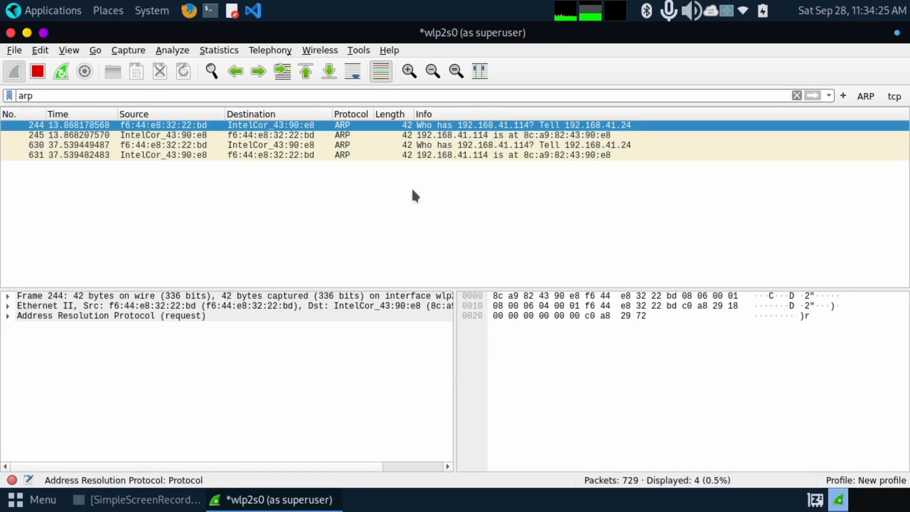
Clear the arp display filter to list all captured packets again.
left_click_drag(350, 95, 6, 94)
key("BackSpace")
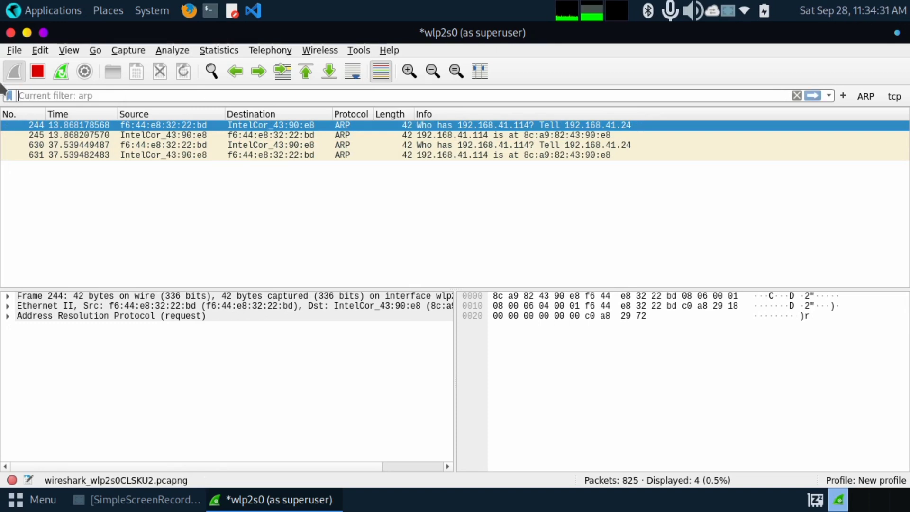
left_click(797, 96)
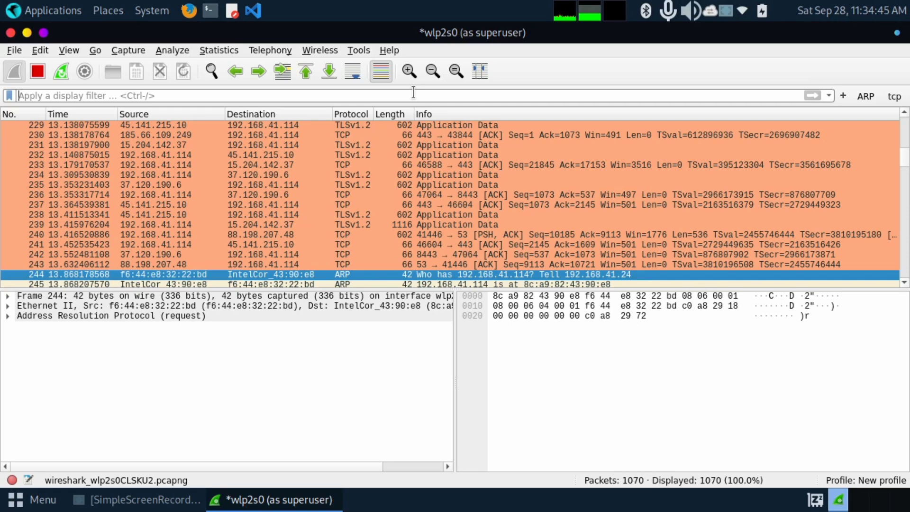
Begin a display filter with "ip.addr ==", removing the suggested sample address, and select packet 234.
type("ip")
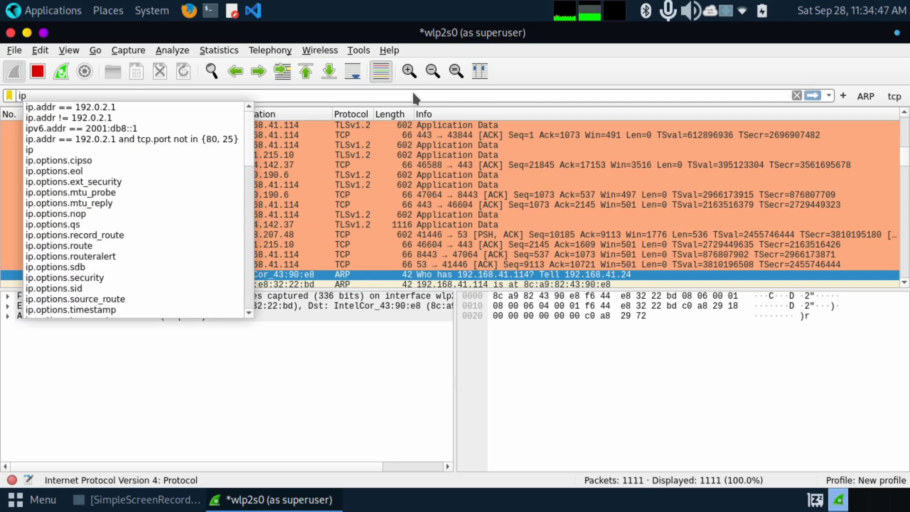
left_click(78, 108)
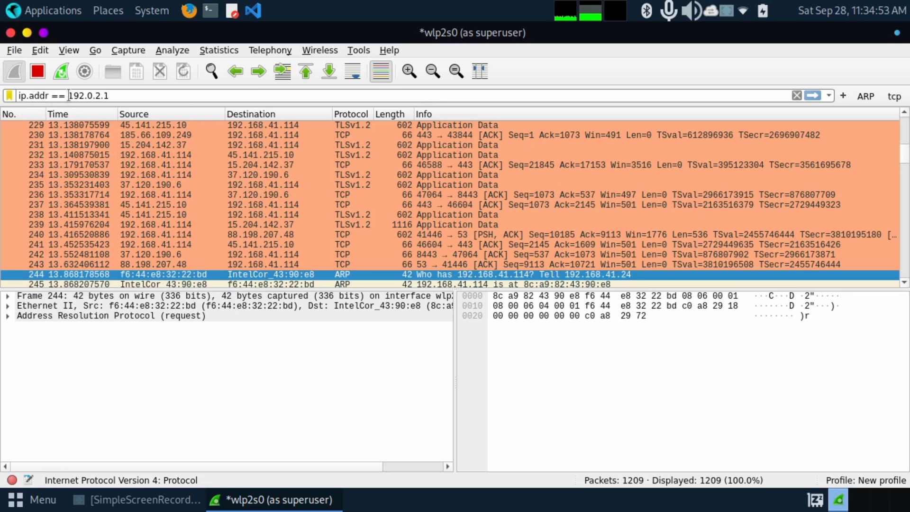
left_click_drag(69, 95, 110, 96)
key("BackSpace")
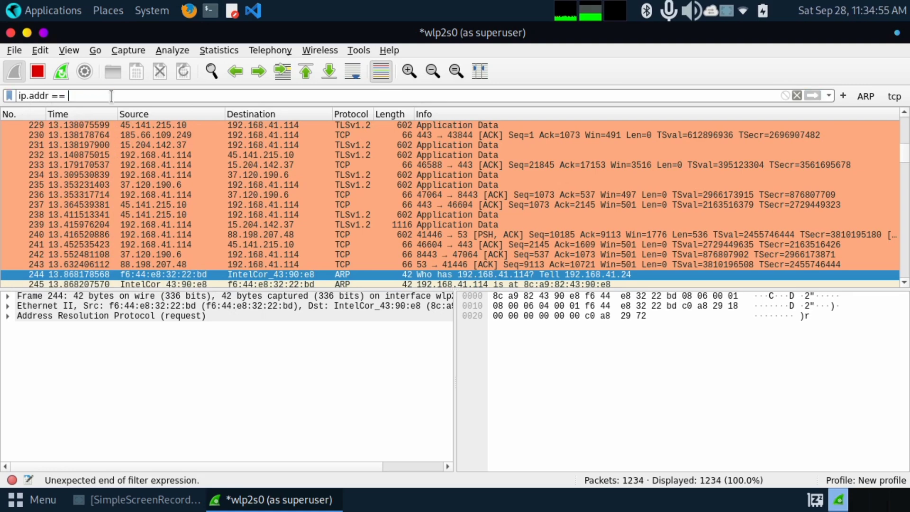
left_click(158, 175)
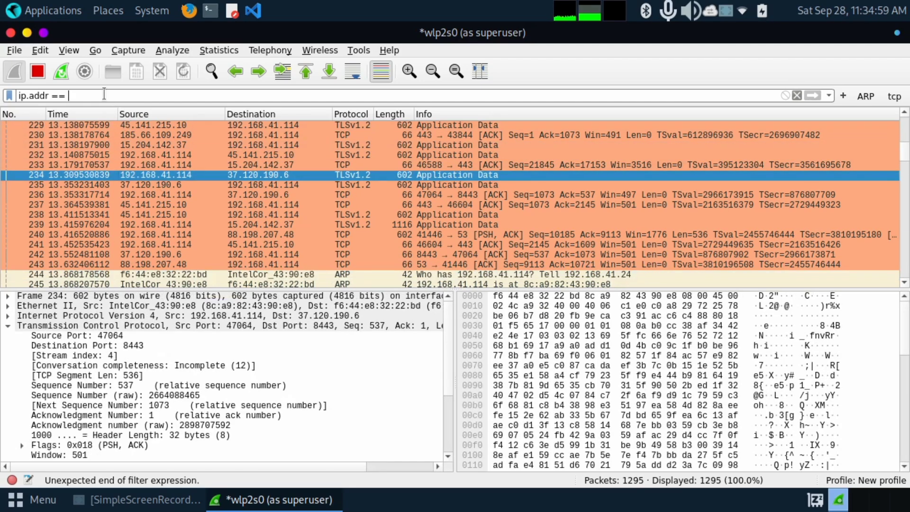
Complete the filter as "ip.addr == 192.168.41.114", apply it and look through the packets' source and destination addresses.
type("192")
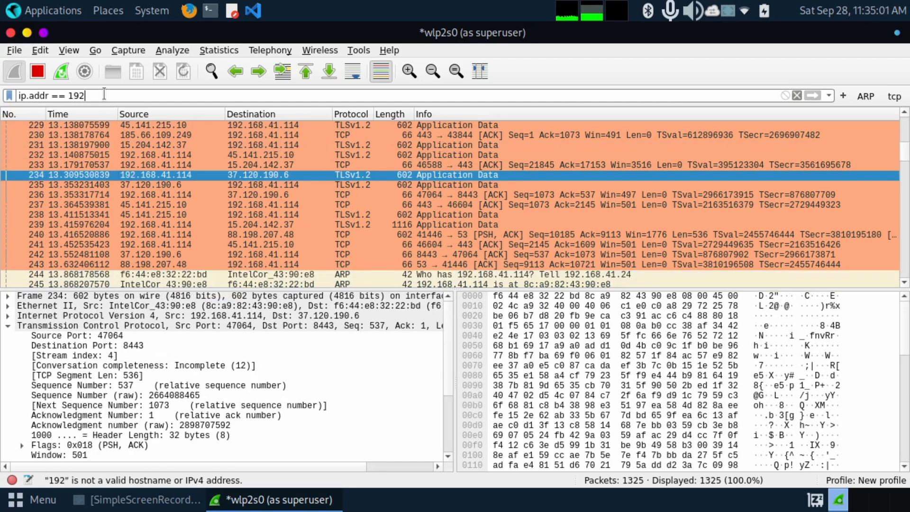
type(".16")
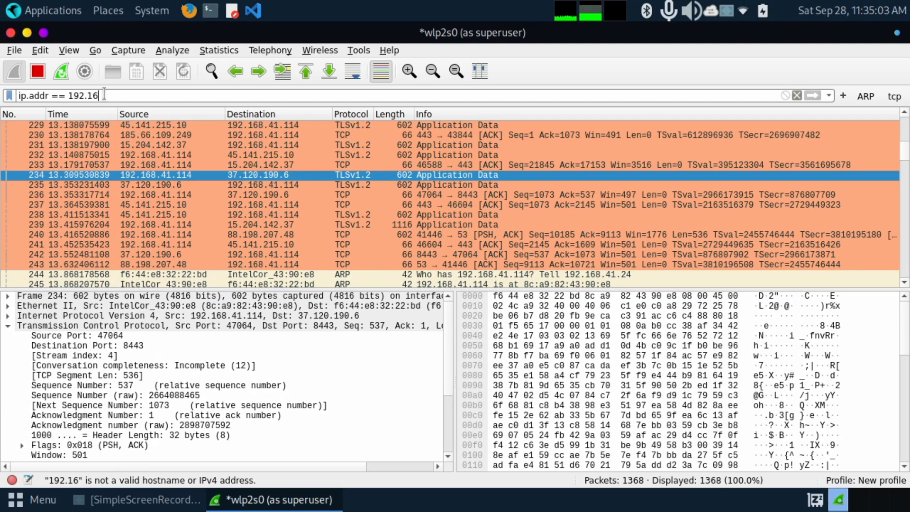
type("8.41")
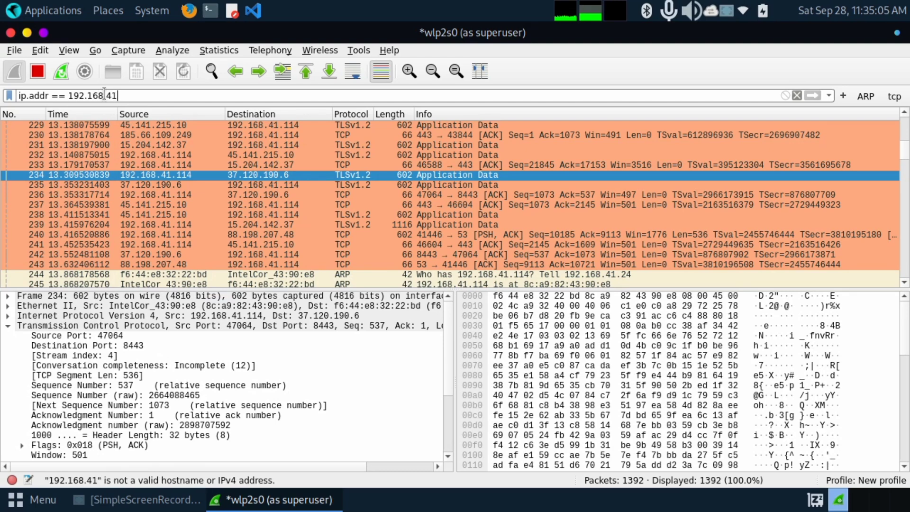
type(".114")
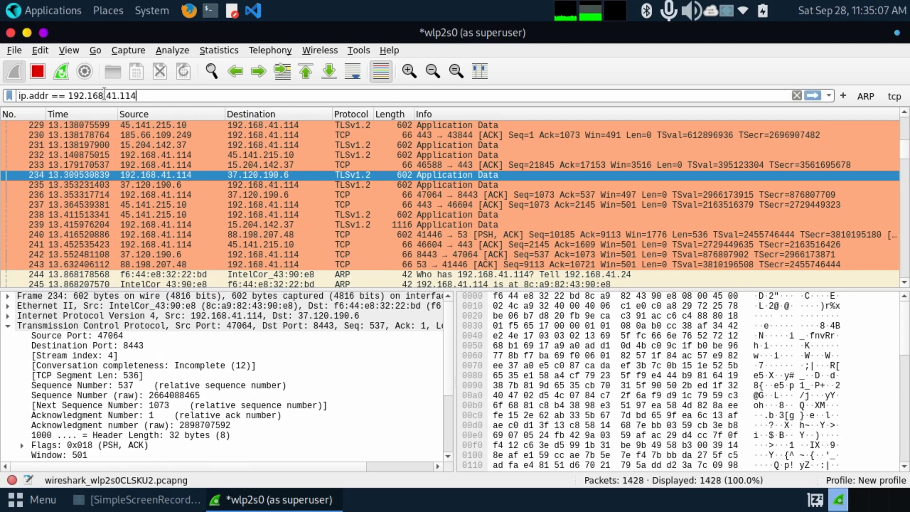
key("Return")
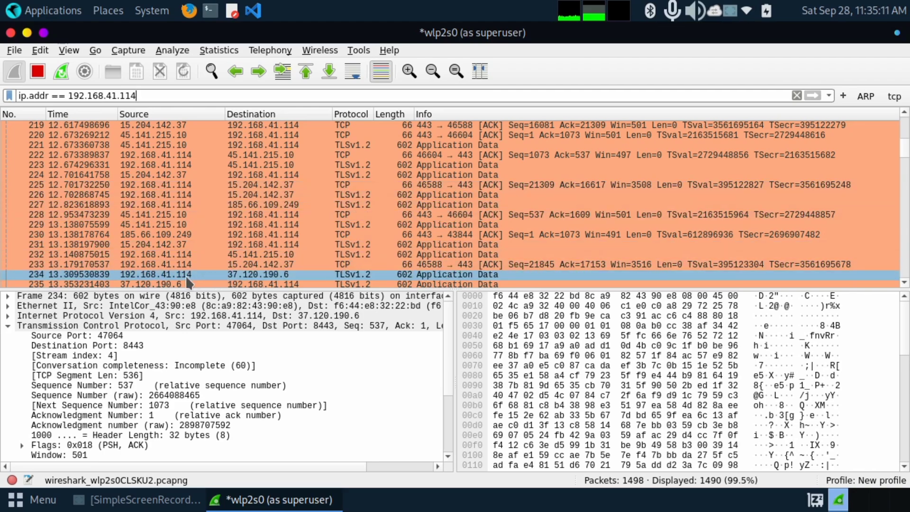
scroll(185, 240, "up", 11)
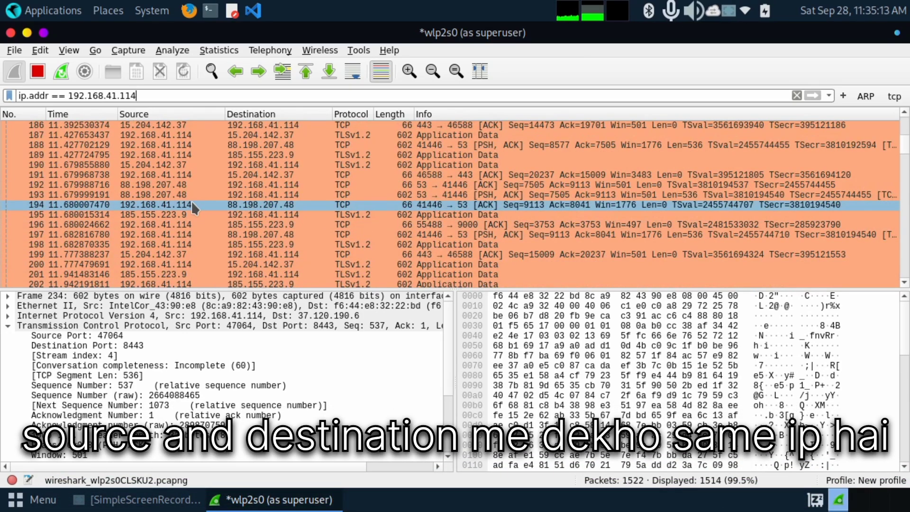
scroll(199, 209, "up", 1)
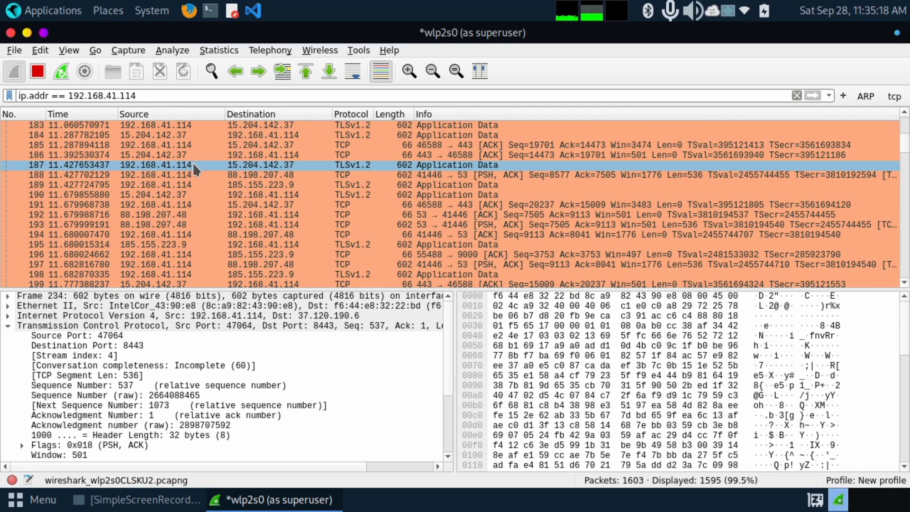
Enclose the "ip.addr == 192.168.41.114" filter expression in parentheses.
triple_click(147, 95)
left_click(160, 92)
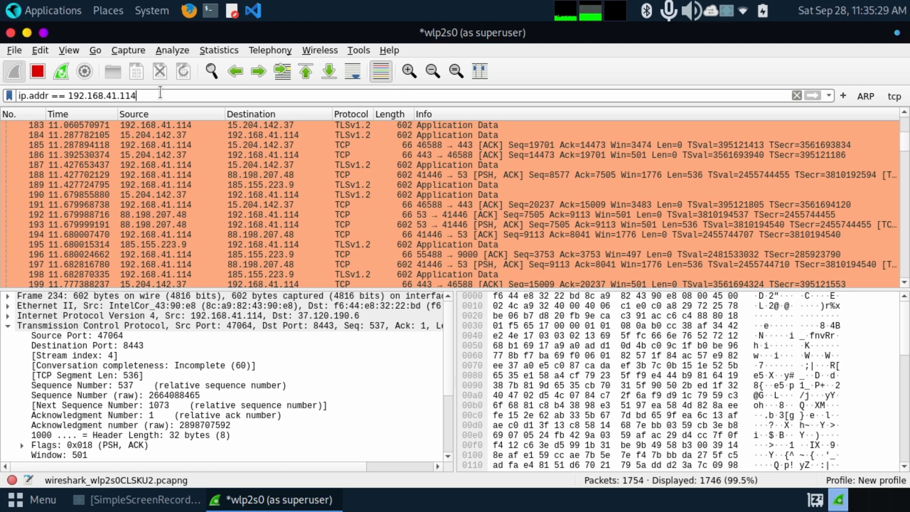
type(")")
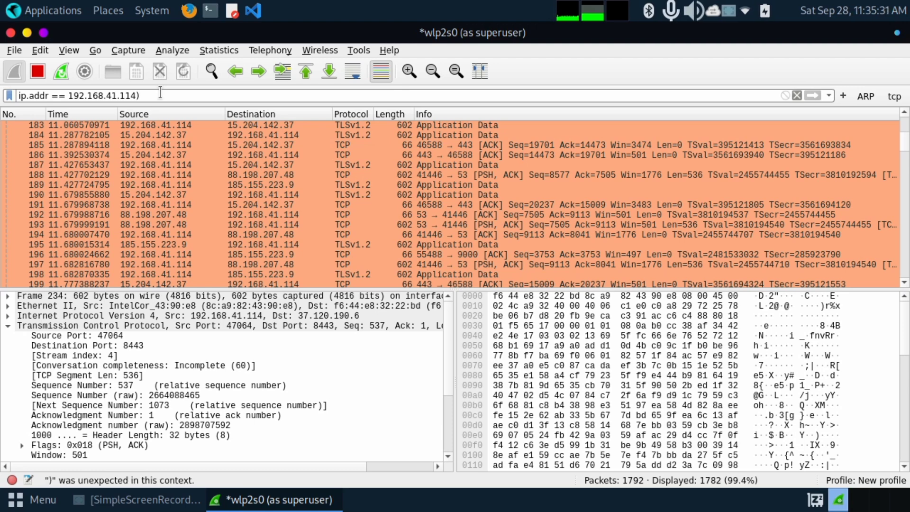
key("ctrl+Left")
key("ctrl+Left")
key("ctrl+Left")
key("ctrl+Left")
key("ctrl+Left")
key("ctrl+Left")
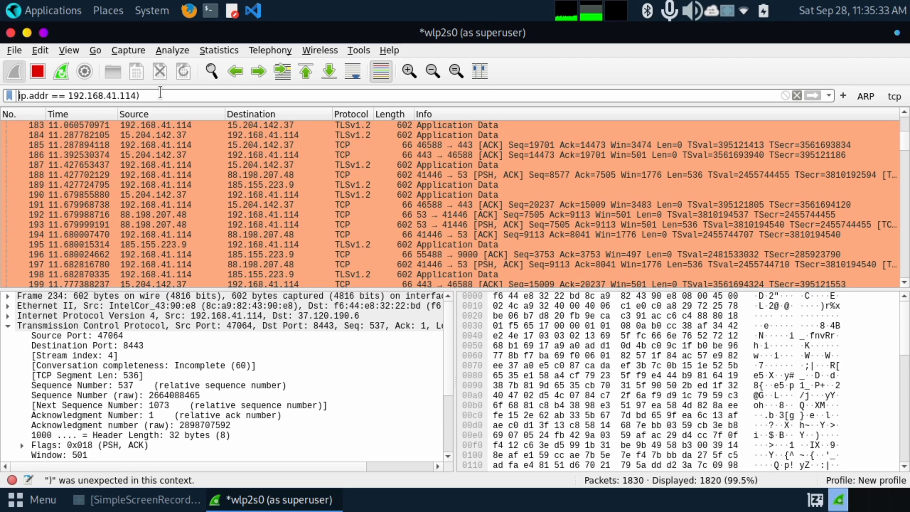
type("(")
key("ctrl+Right")
key("ctrl+Right")
key("ctrl+Right")
key("ctrl+Right")
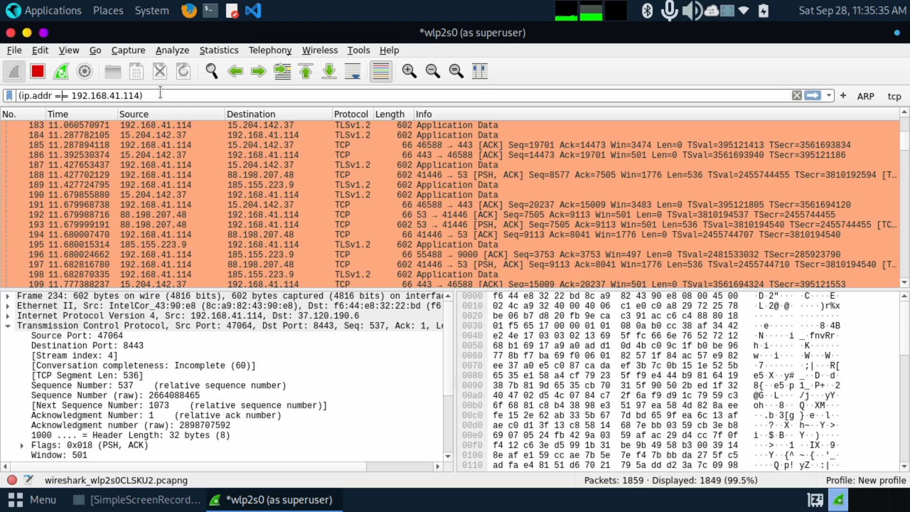
key("ctrl+Right")
Extend the display filter to "(ip.addr == 192.168.41.114) and dns" and apply it.
type("adn")
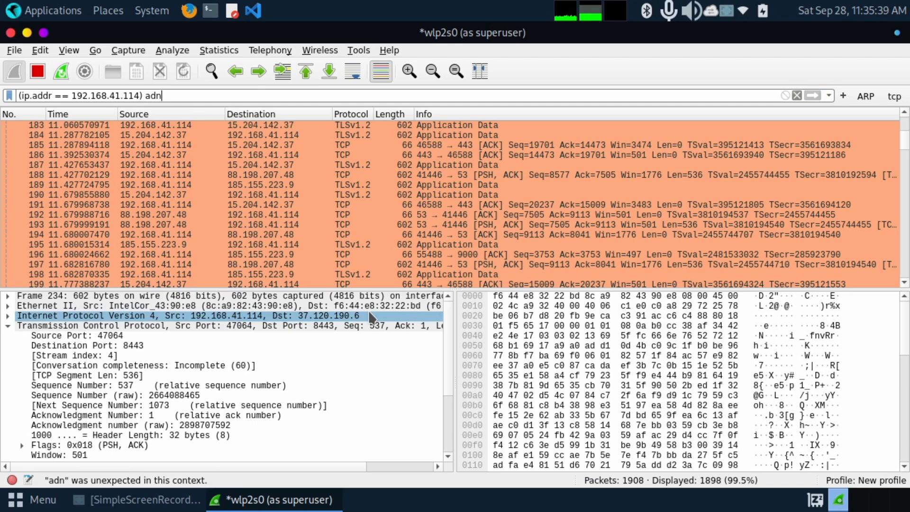
key("BackSpace")
key("BackSpace")
type("nd")
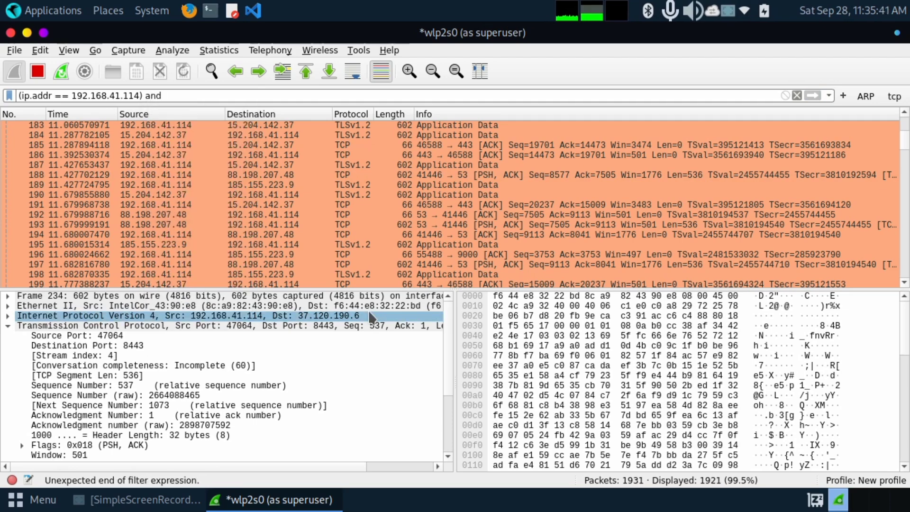
type(" dns")
key("Return")
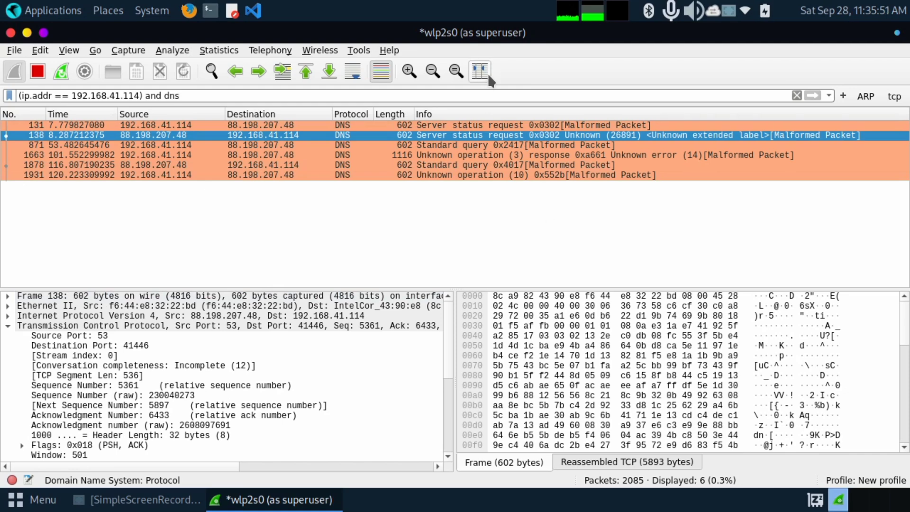
Change the protocol in the combined filter to arp, giving "(ip.addr == 192.168.41.114) and arp", and apply it.
left_click(258, 96)
key("BackSpace")
key("BackSpace")
key("BackSpace")
type("ar")
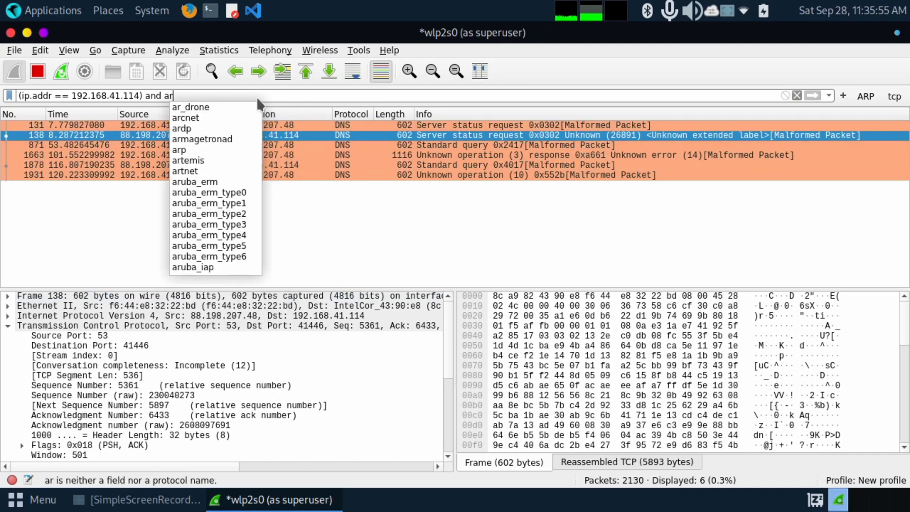
type("p")
key("Return")
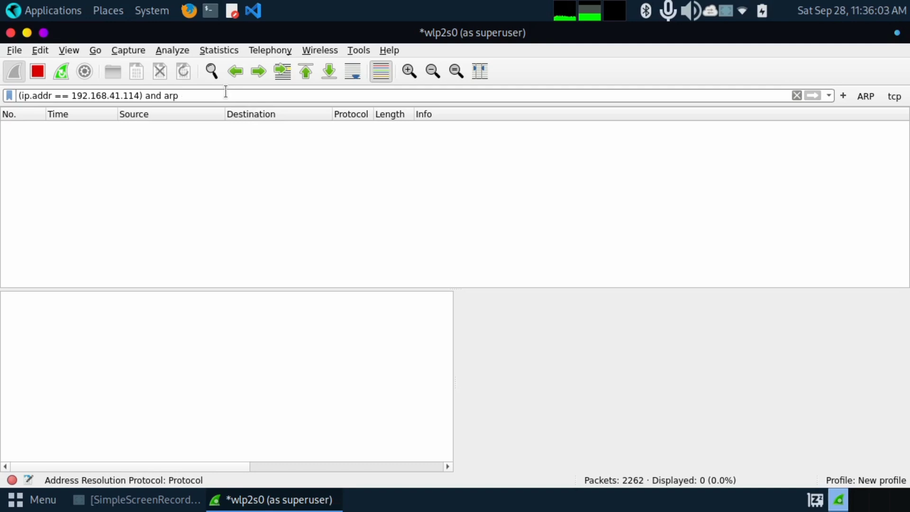
Erase the combined address and arp filter and apply the display filter "dns" instead.
key("BackSpace")
key("BackSpace")
key("BackSpace")
key("BackSpace")
key("BackSpace")
key("BackSpace")
key("BackSpace")
key("BackSpace")
key("BackSpace")
key("BackSpace")
key("BackSpace")
key("BackSpace")
key("BackSpace")
key("BackSpace")
key("BackSpace")
key("BackSpace")
key("BackSpace")
key("BackSpace")
key("BackSpace")
key("BackSpace")
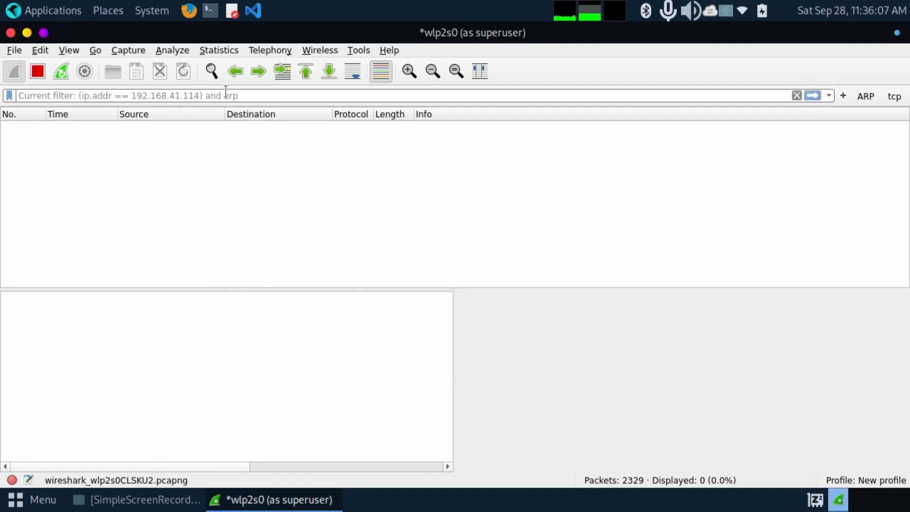
type("dns")
key("Return")
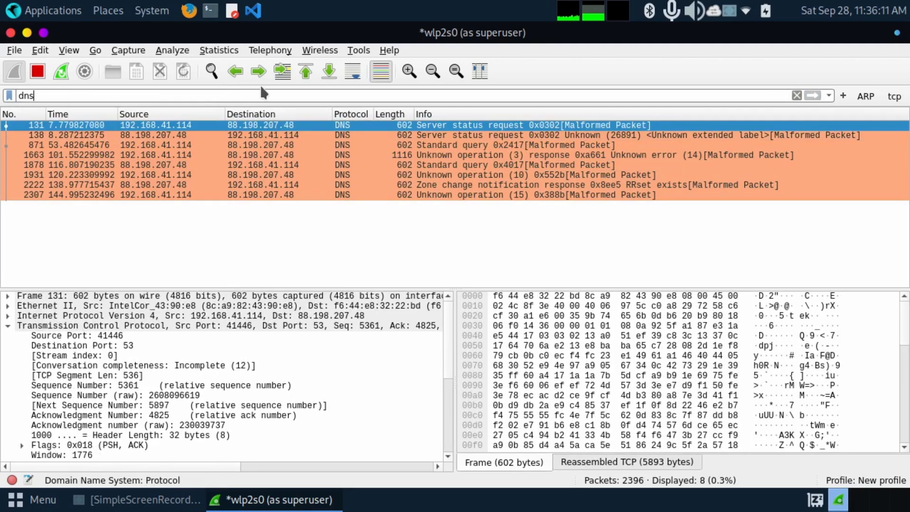
Replace the dns display filter with "tcp" and apply it.
key("BackSpace")
key("BackSpace")
key("BackSpace")
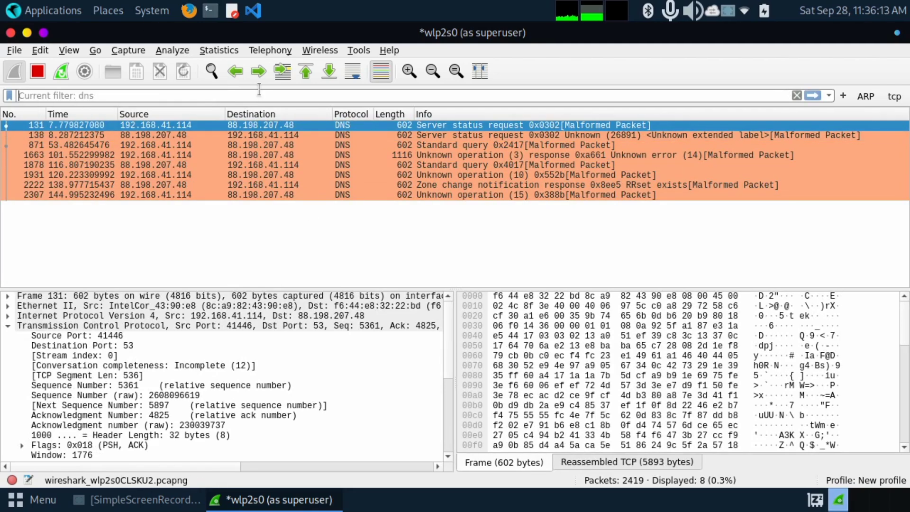
type("tcp")
key("Return")
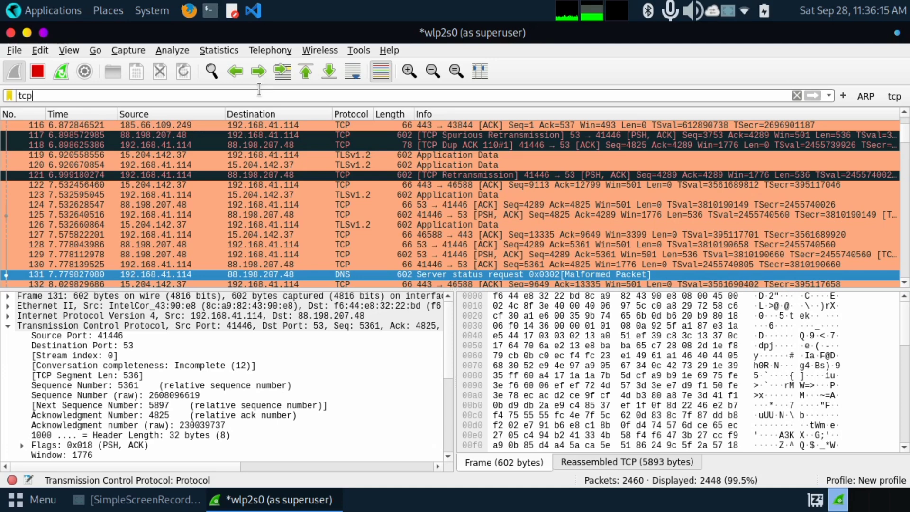
Replace the tcp display filter with "arp", apply it and select the first ARP packet.
left_click_drag(66, 96, 1, 97)
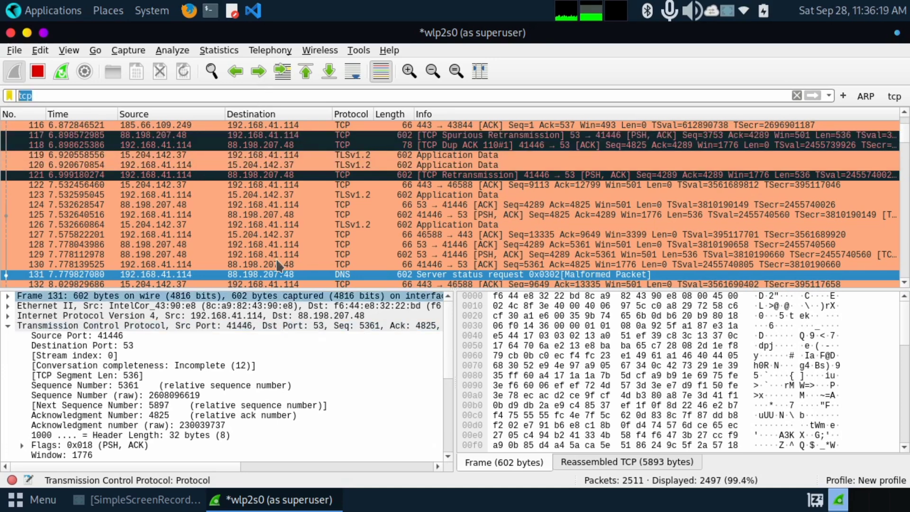
key("BackSpace")
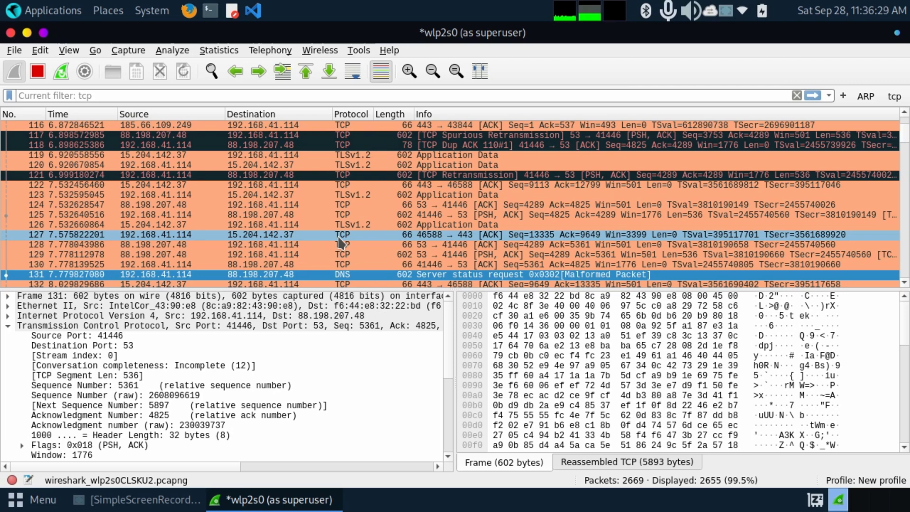
type("arp")
key("Return")
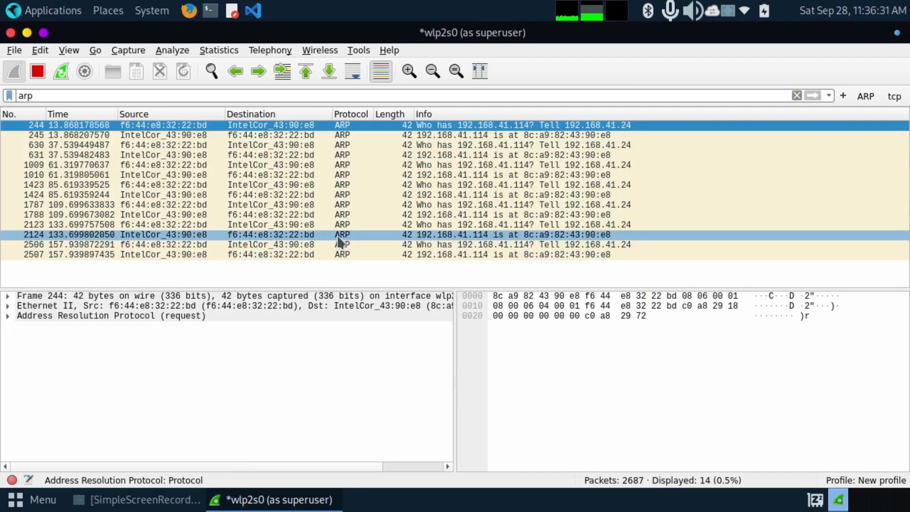
left_click(407, 127)
Replace the arp display filter with "tcp" and apply it again.
left_click(106, 89)
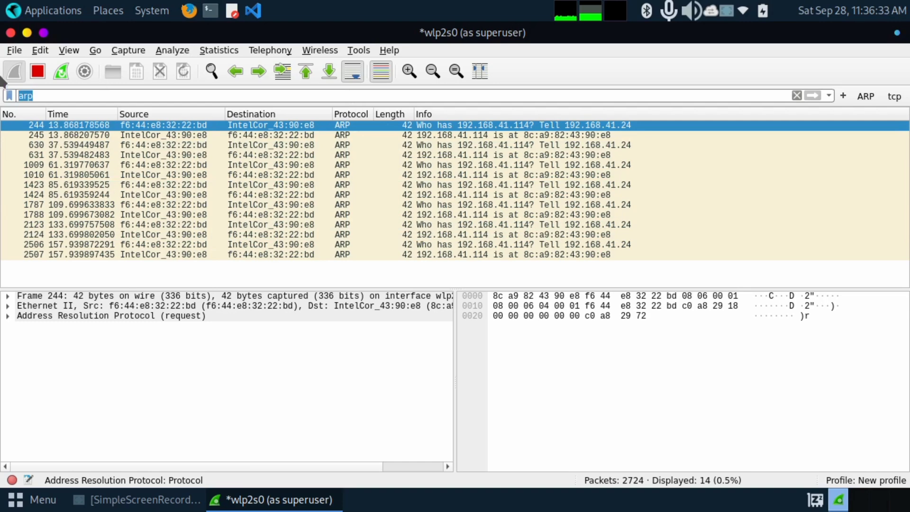
type("tcp")
key("Return")
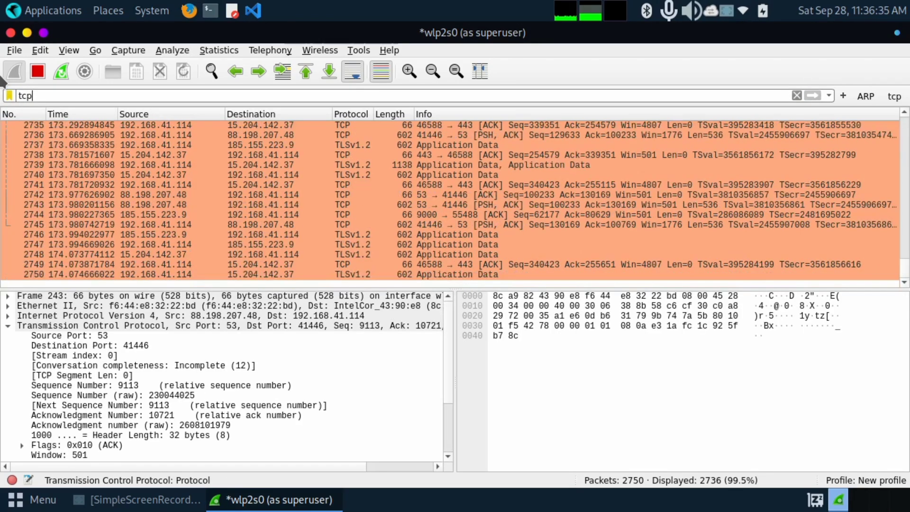
Apply the negated display filter "not tcp" to exclude all TCP packets.
left_click(105, 92)
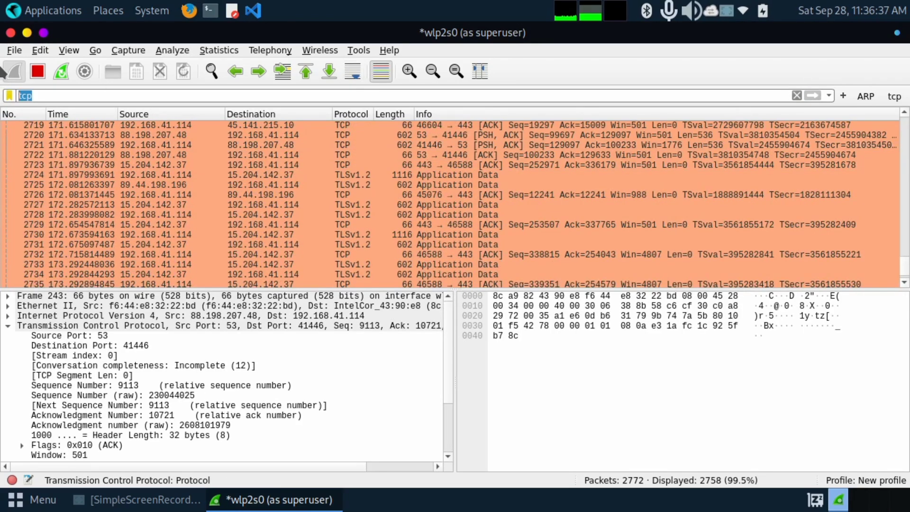
type("not tcp")
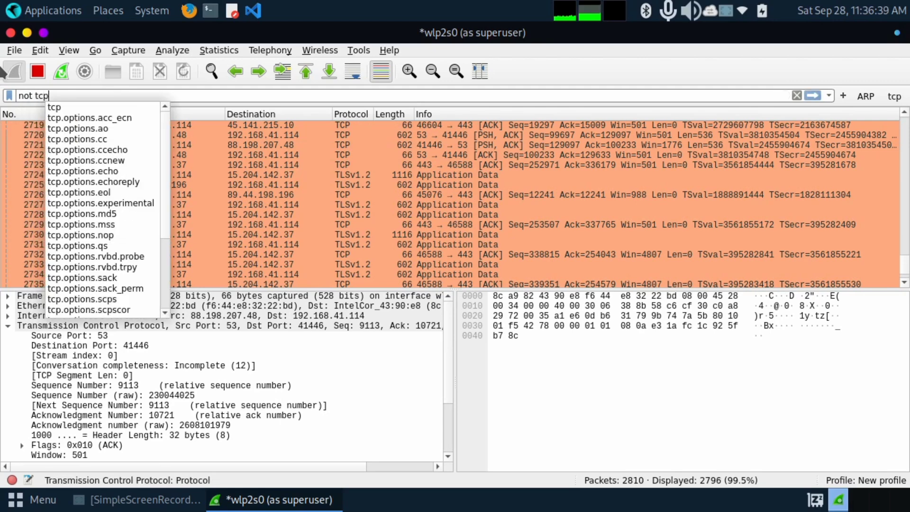
key("Return")
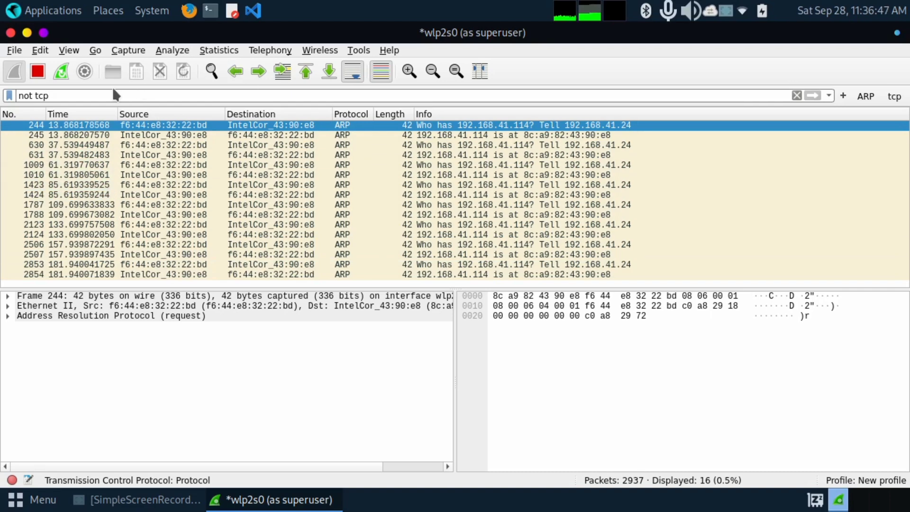
Replace the "not tcp" display filter with the symbol form "! tcp" and apply it.
left_click_drag(88, 90, 12, 92)
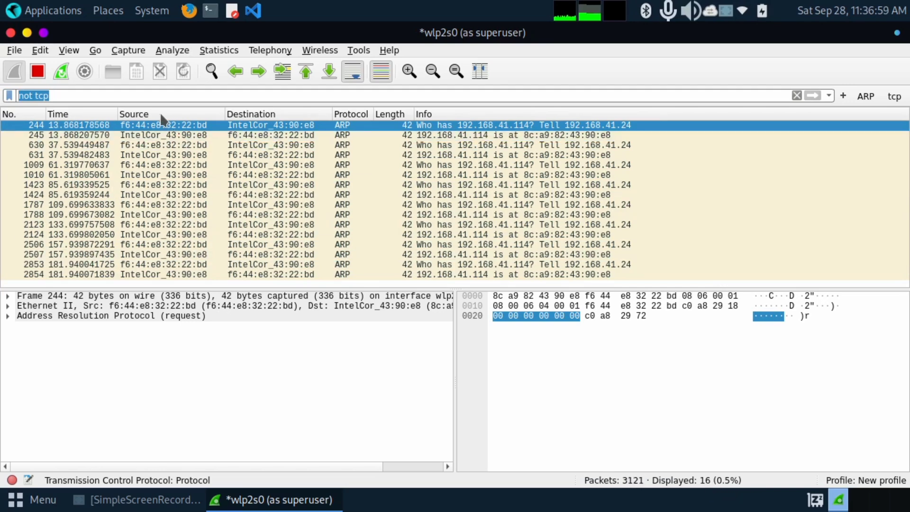
left_click(125, 95)
triple_click(125, 96)
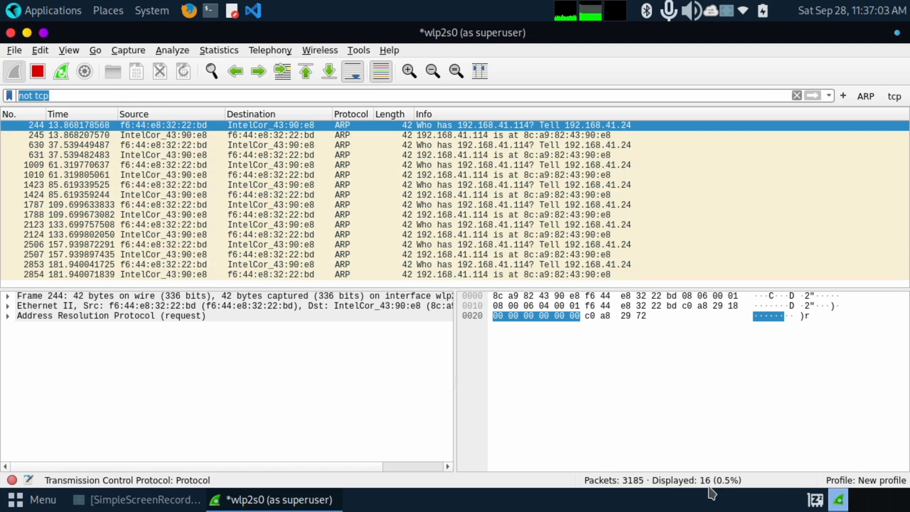
key("BackSpace")
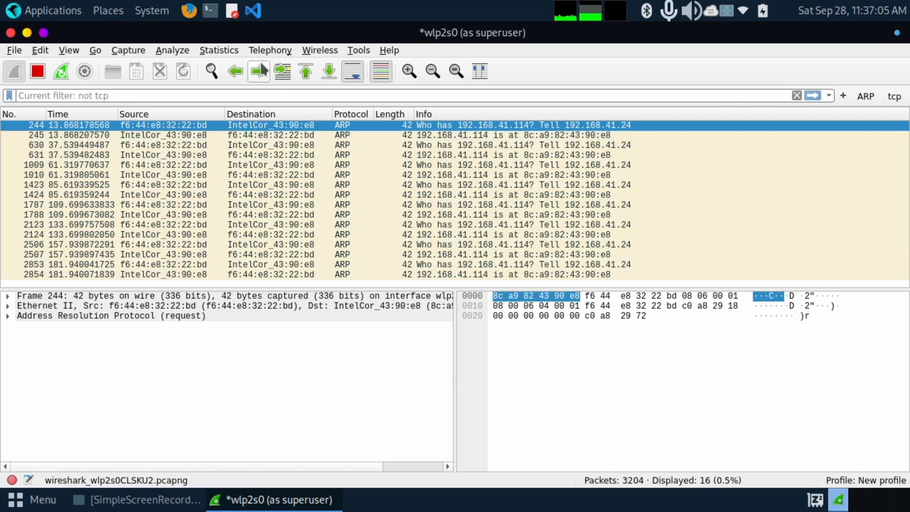
type("! ")
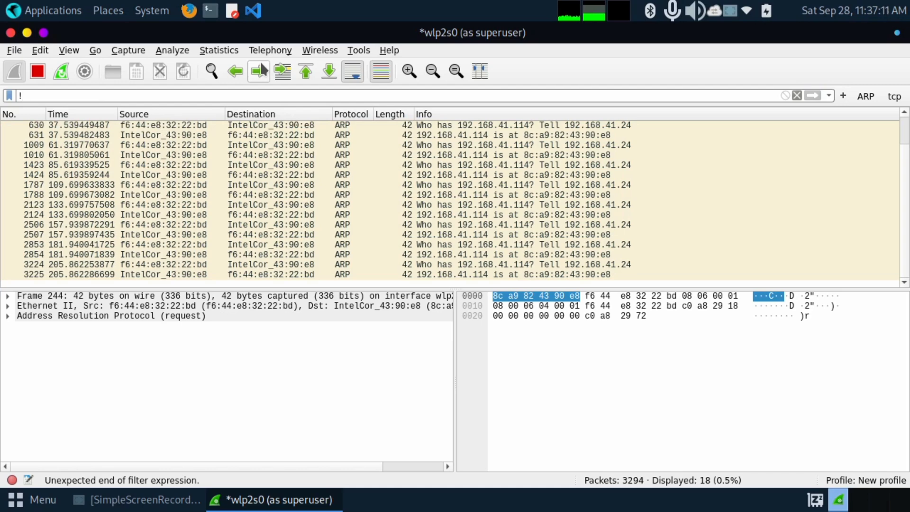
type("tcp")
key("Return")
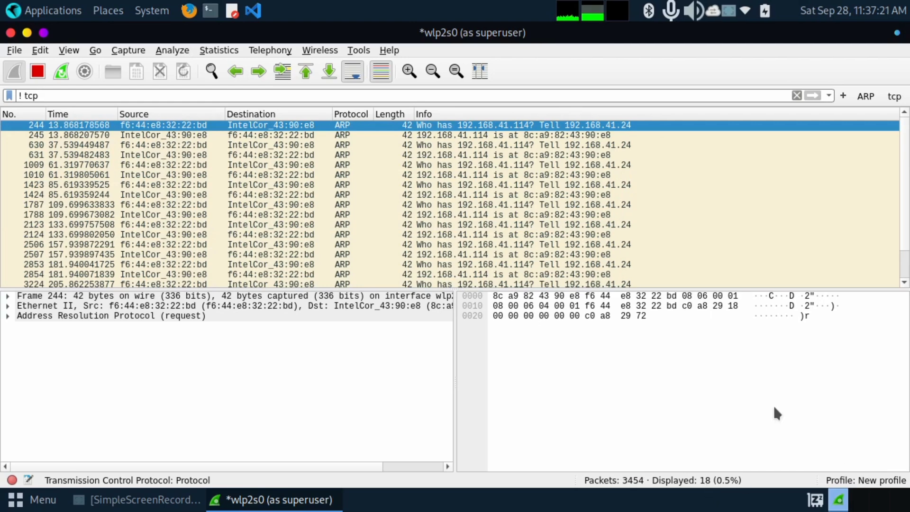
Replace the display filter with "not (tcp or arp)" and apply it to exclude both protocols.
left_click_drag(97, 94, 3, 97)
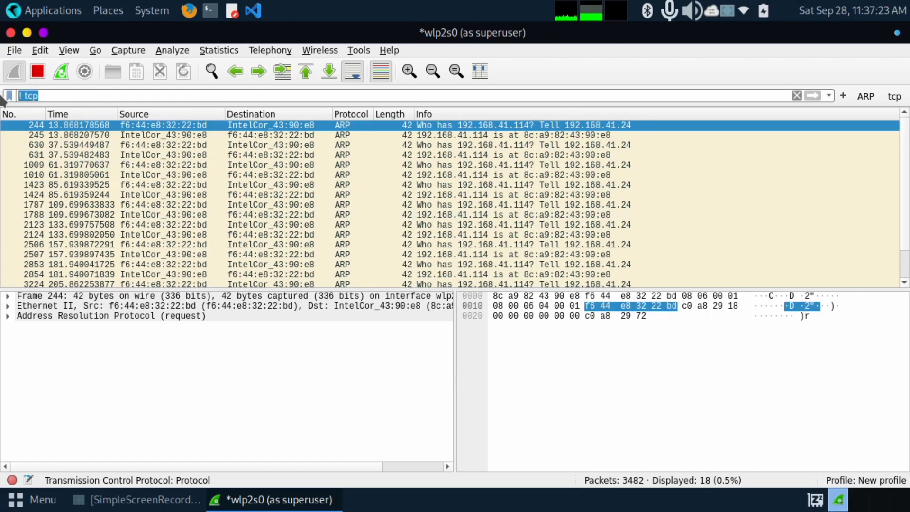
key("BackSpace")
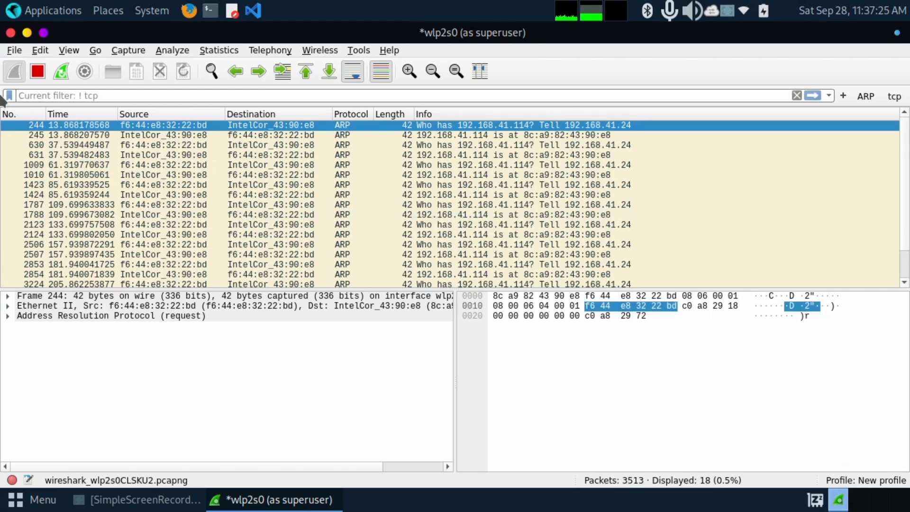
type("not")
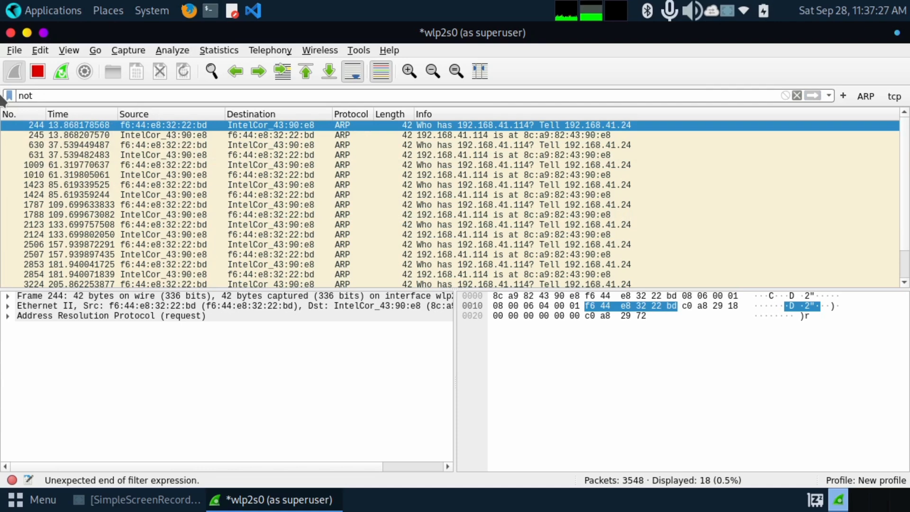
type(" (")
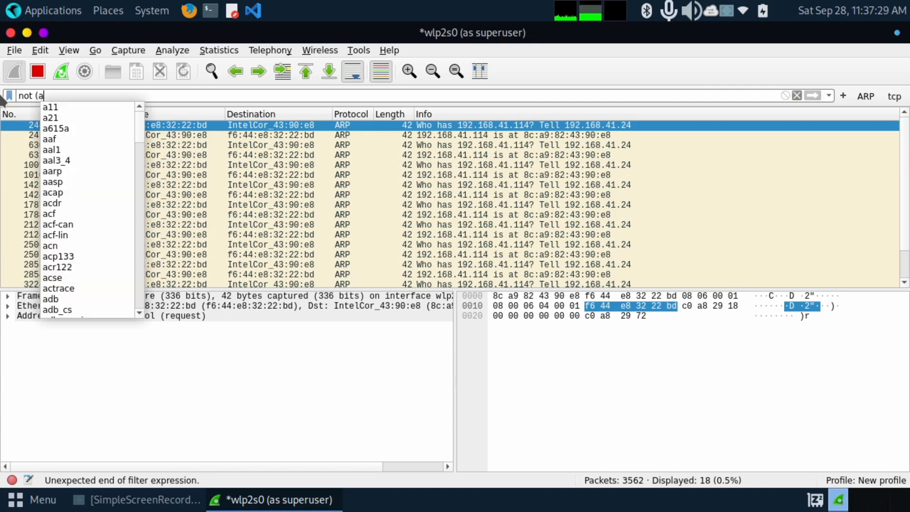
type("tcp")
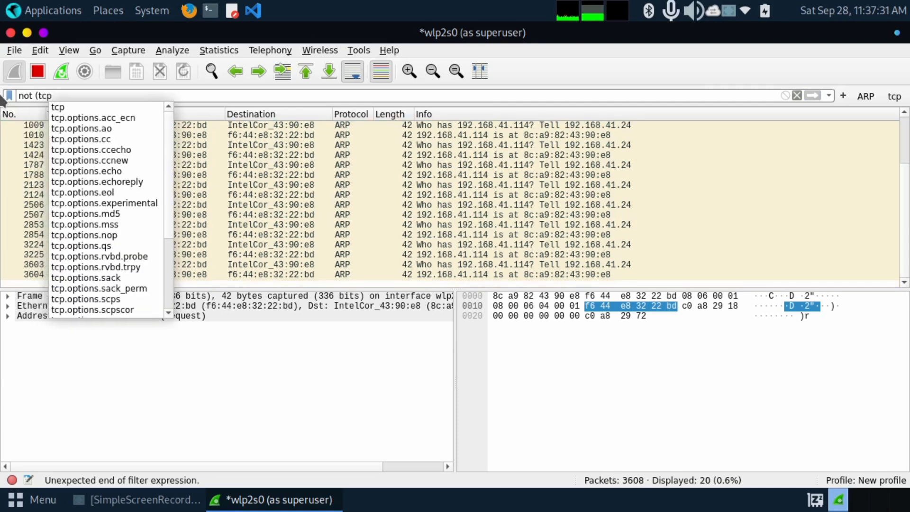
type(" O")
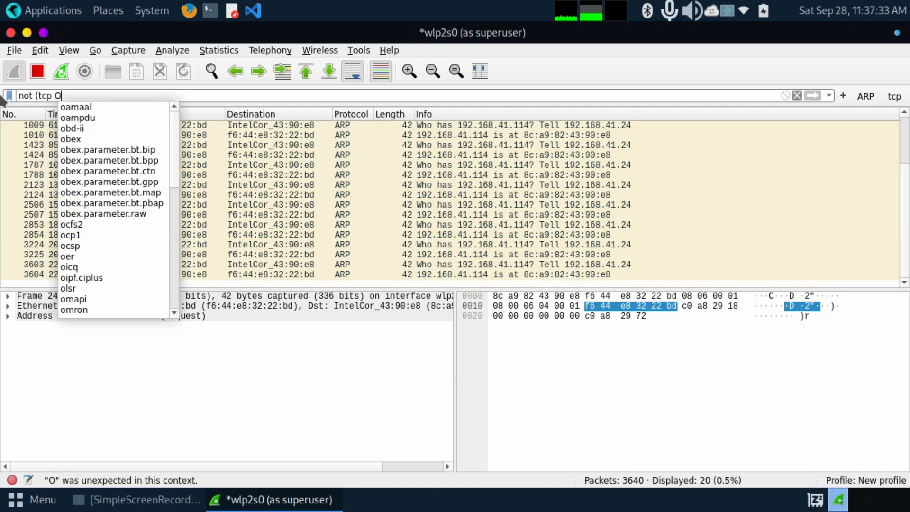
key("BackSpace")
type("or ")
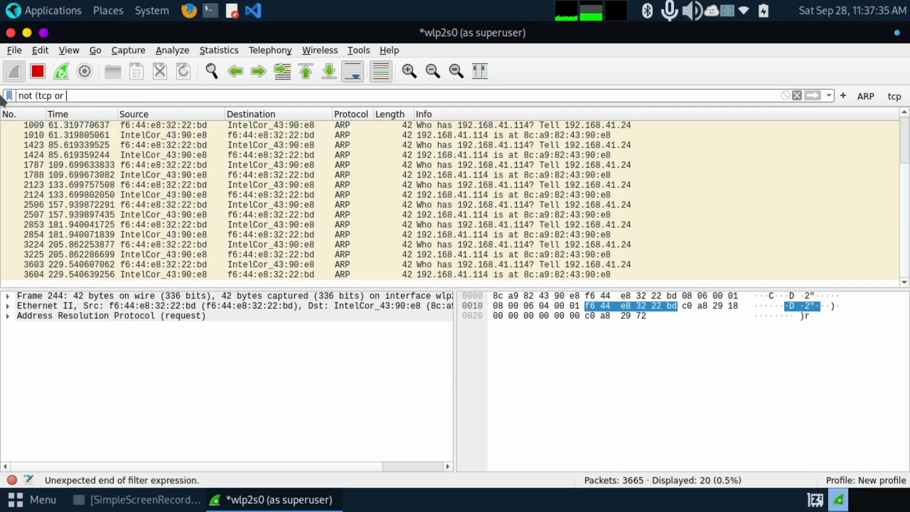
type("arp)")
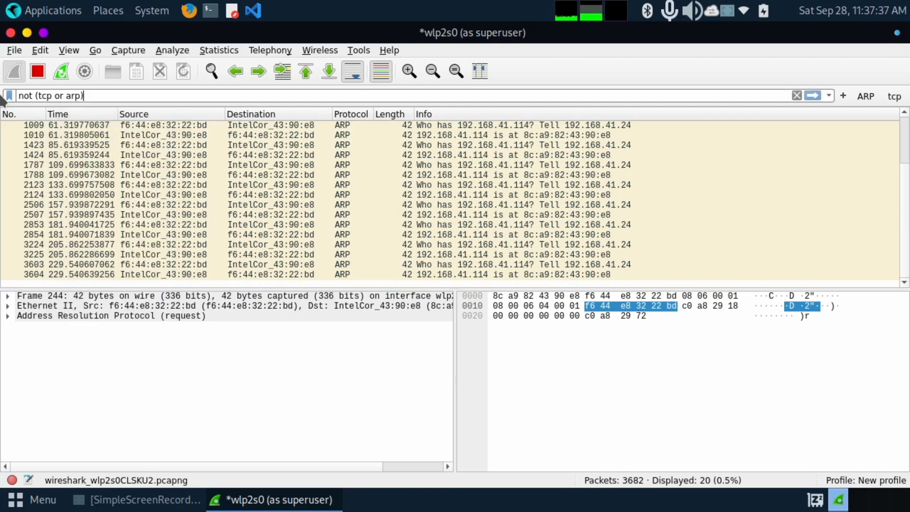
key("Return")
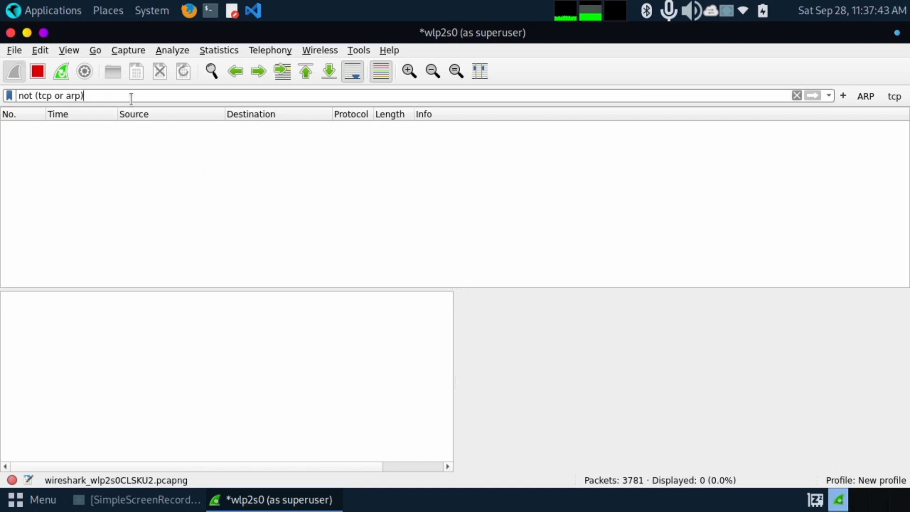
Replace the combined negated display filter with "tcp" and apply it.
left_click_drag(119, 96, 1, 89)
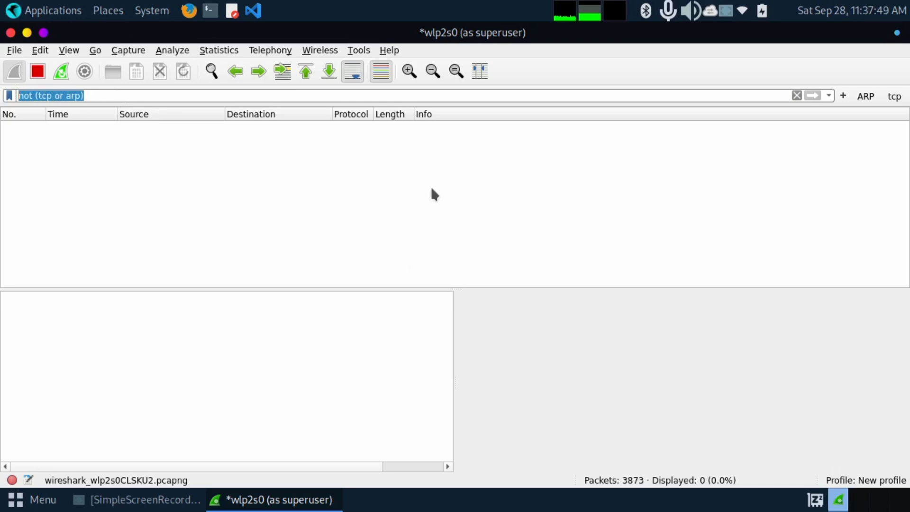
left_click_drag(147, 96, 1, 93)
key("BackSpace")
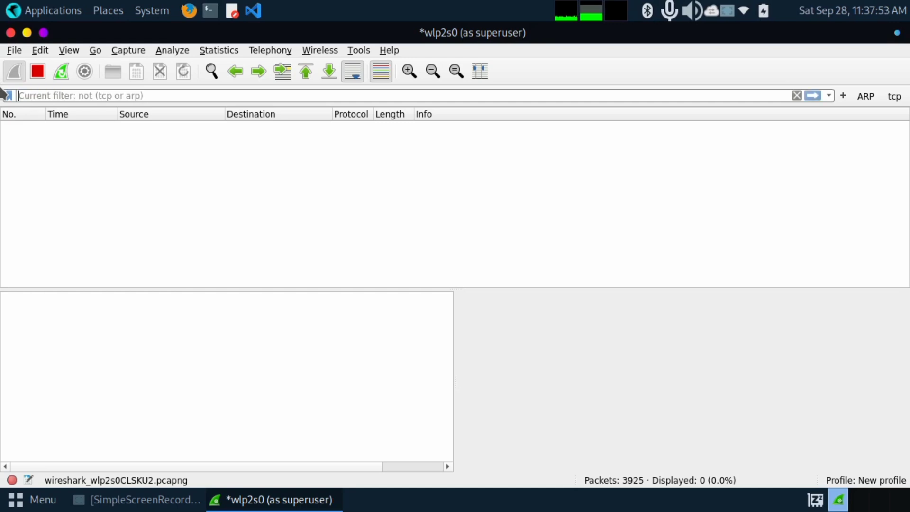
type("tcp")
key("Return")
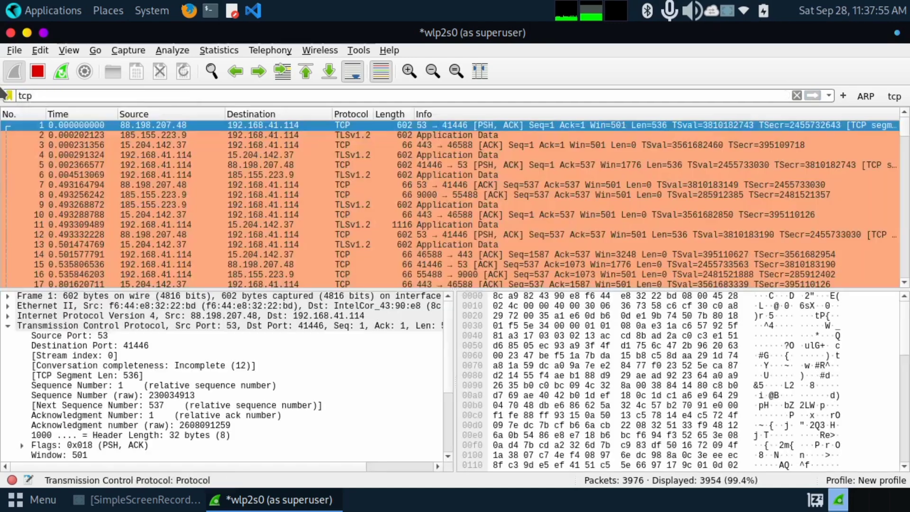
Extend the tcp display filter to "tcp.port in {53}" and apply it.
scroll(565, 199, "up", 4)
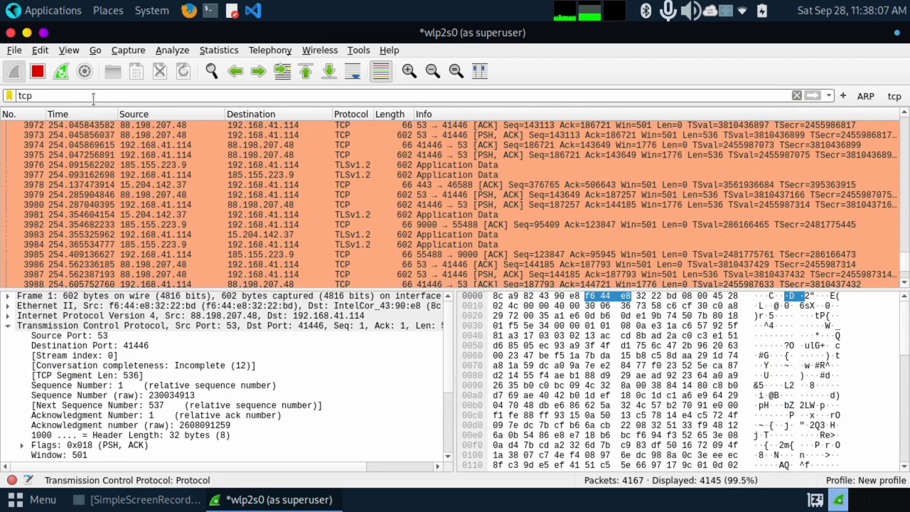
type(".port")
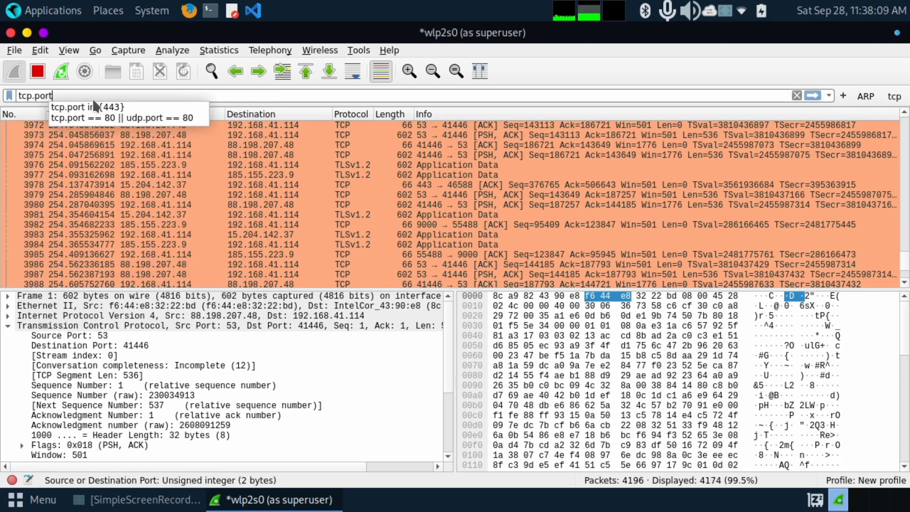
type(" in ")
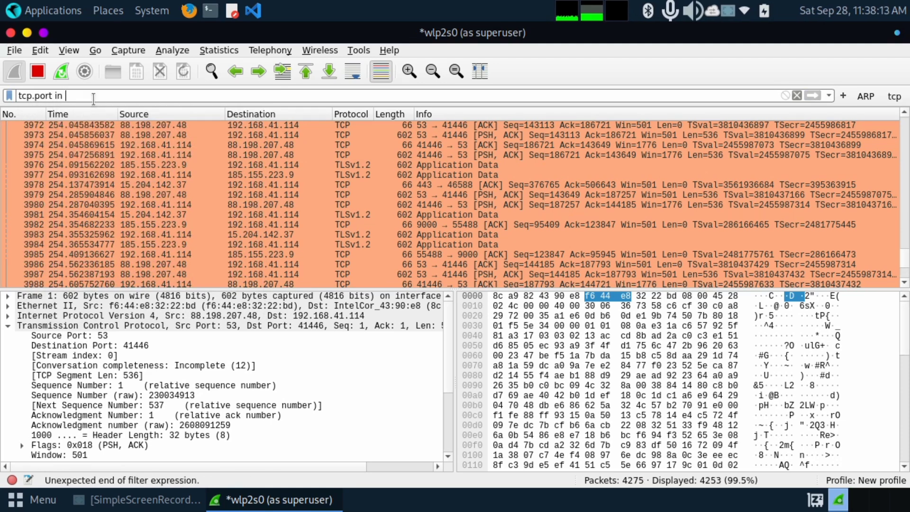
type("{}")
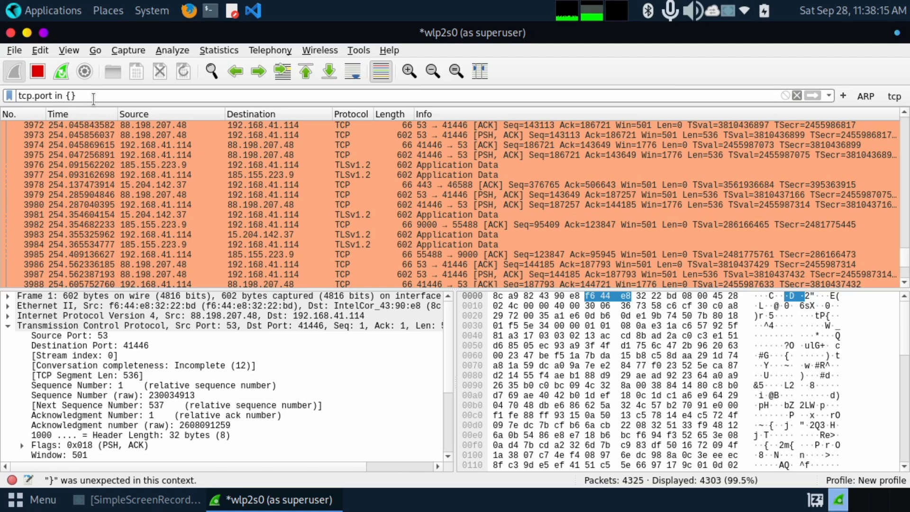
type("53")
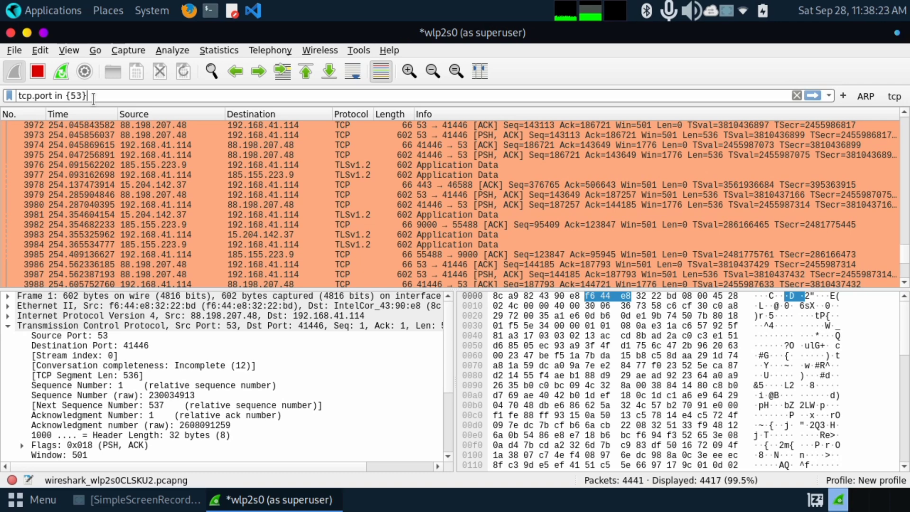
key("Return")
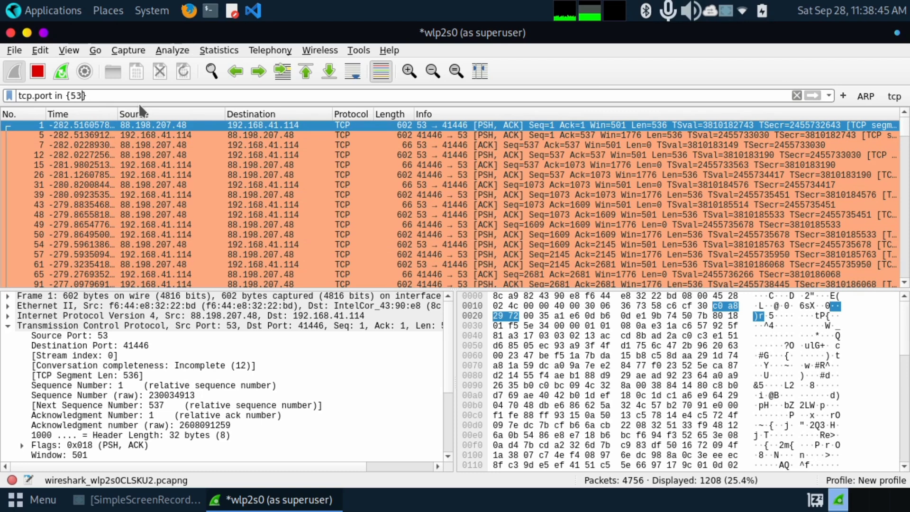
Try to add port 443 to the port set as "tcp.port in {53 443}" and look through the packet list.
key("Left")
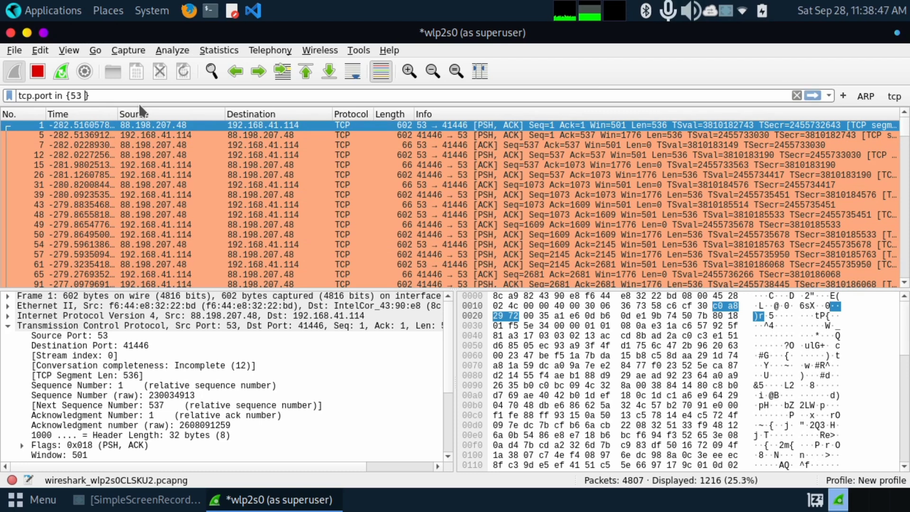
type("443")
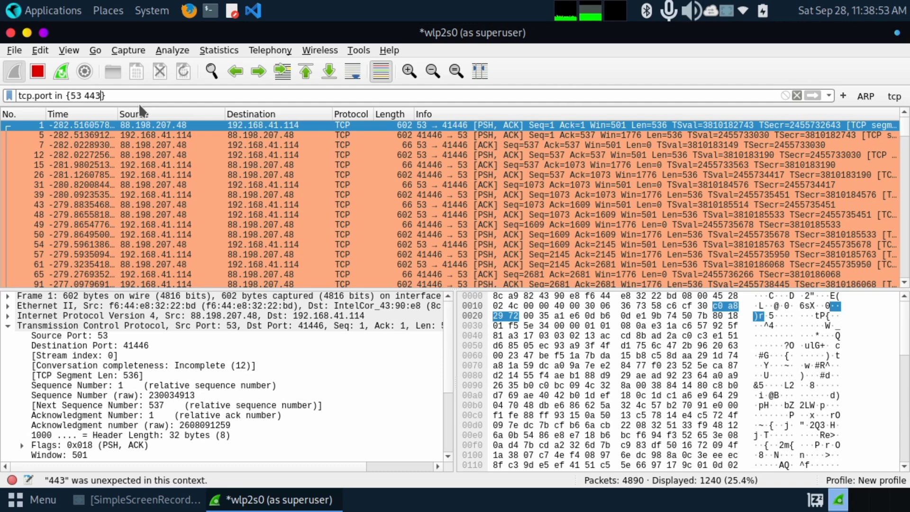
scroll(473, 178, "down", 7)
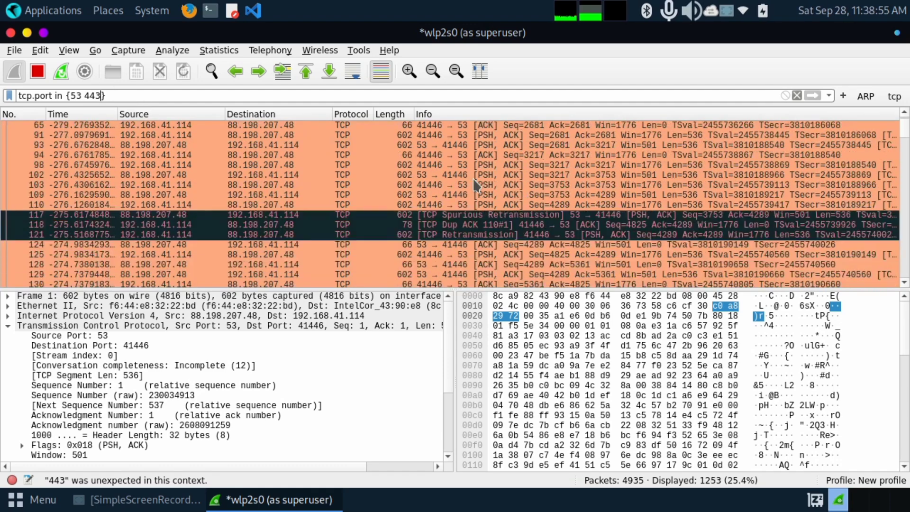
scroll(475, 186, "down", 8)
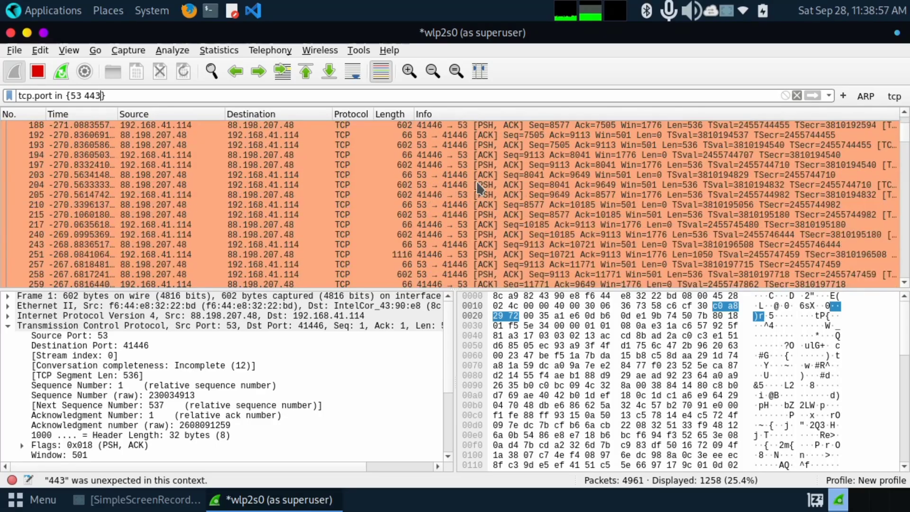
scroll(477, 188, "down", 20)
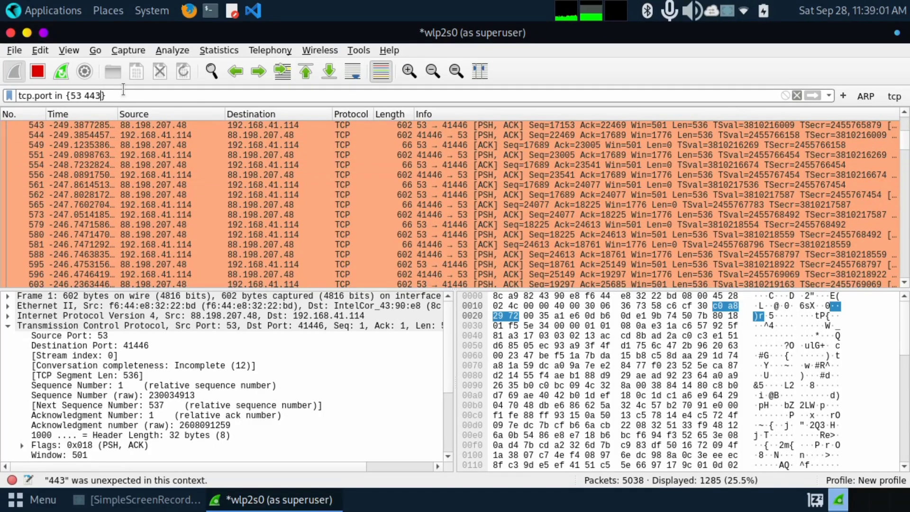
Clear the tcp.port display filter so that all captured packets are listed.
left_click_drag(125, 95, 7, 94)
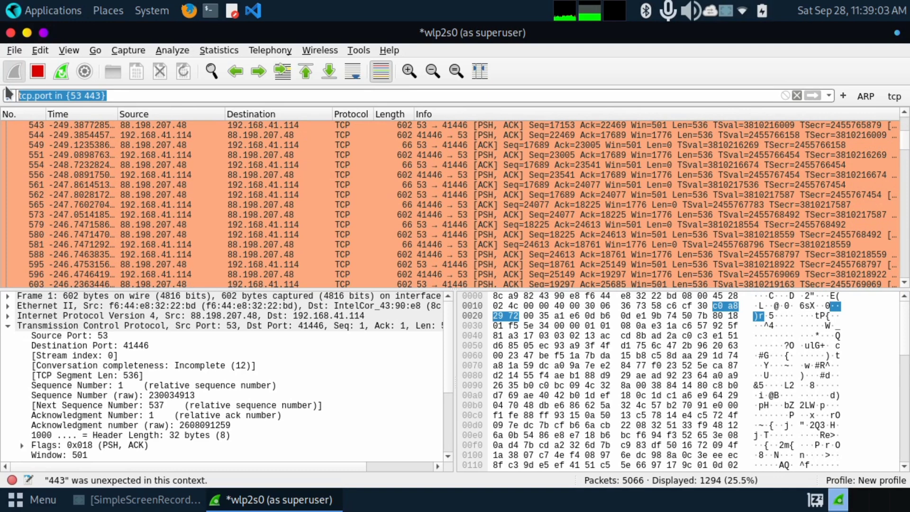
key("BackSpace")
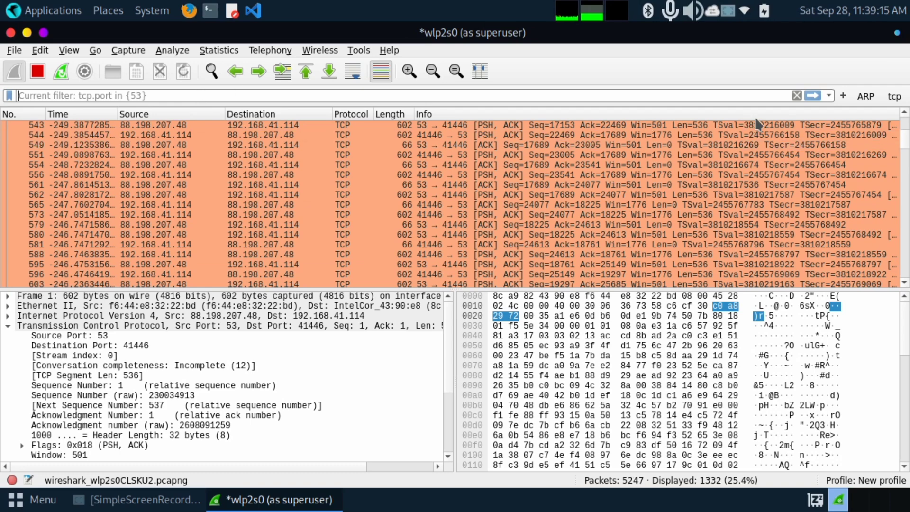
left_click(797, 96)
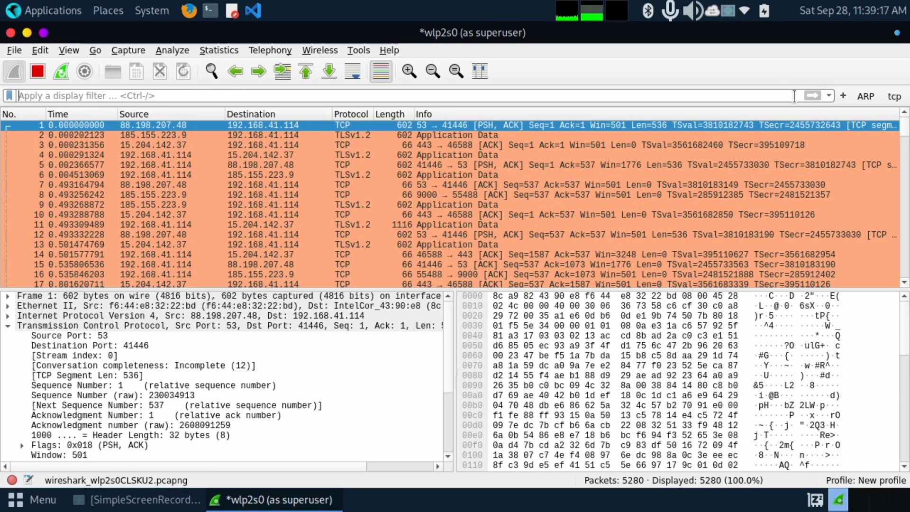